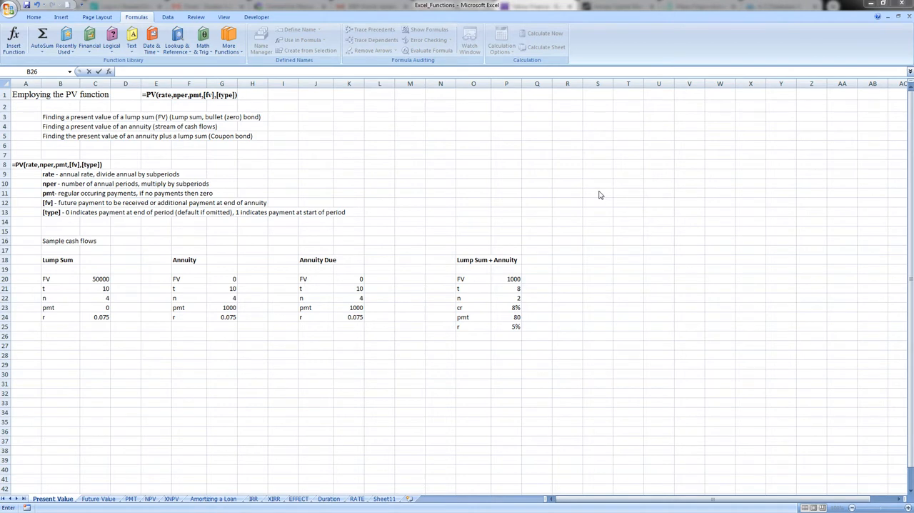
Start a PV formula in cell L4 and run through its argument hints by adding and removing separators
click(397, 123)
click(377, 125)
text(=)
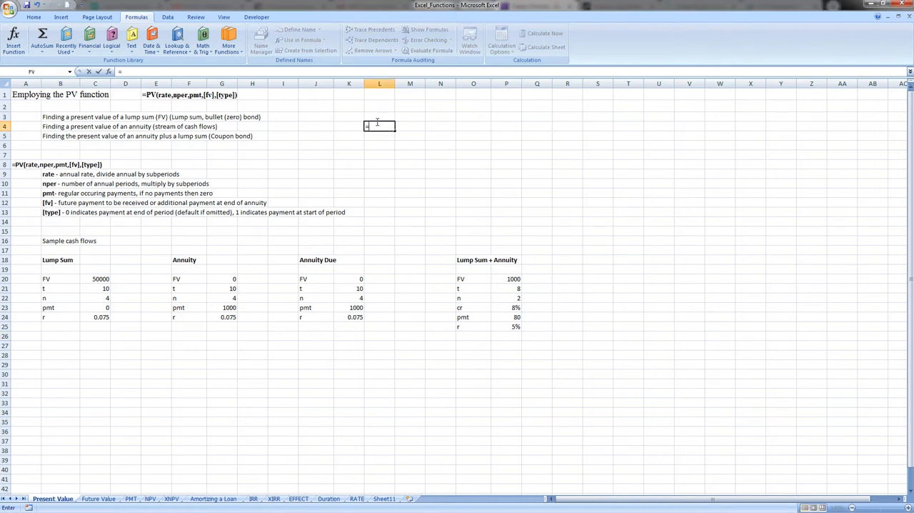
text(PV)
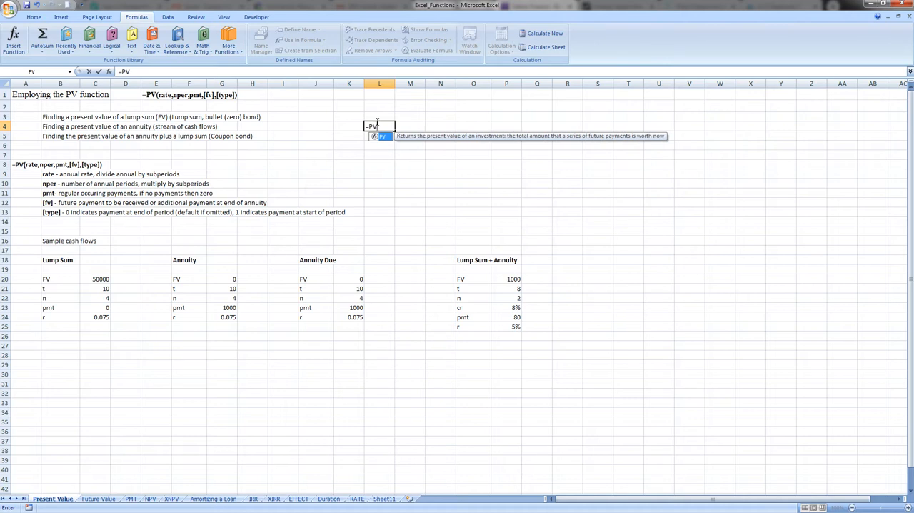
text(()
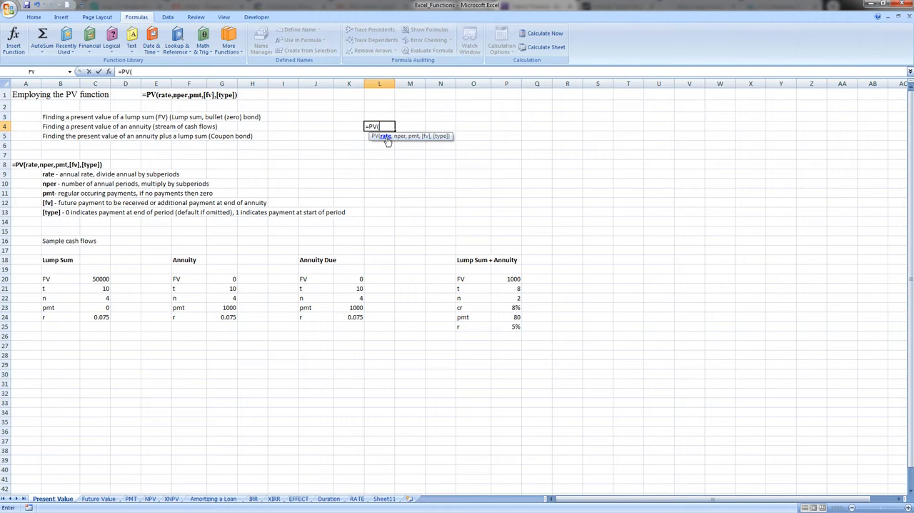
text(,,,)
key(BackSpace)
key(BackSpace)
key(BackSpace)
Open the PV function's help article, examine its description, syntax, arguments, payment type table and remarks, and close the help
click(374, 137)
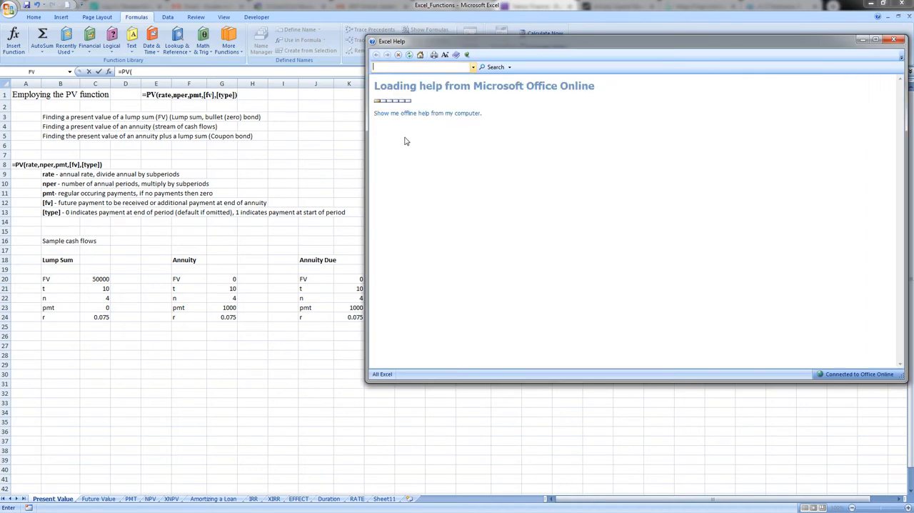
scroll(622, 170, down, 3)
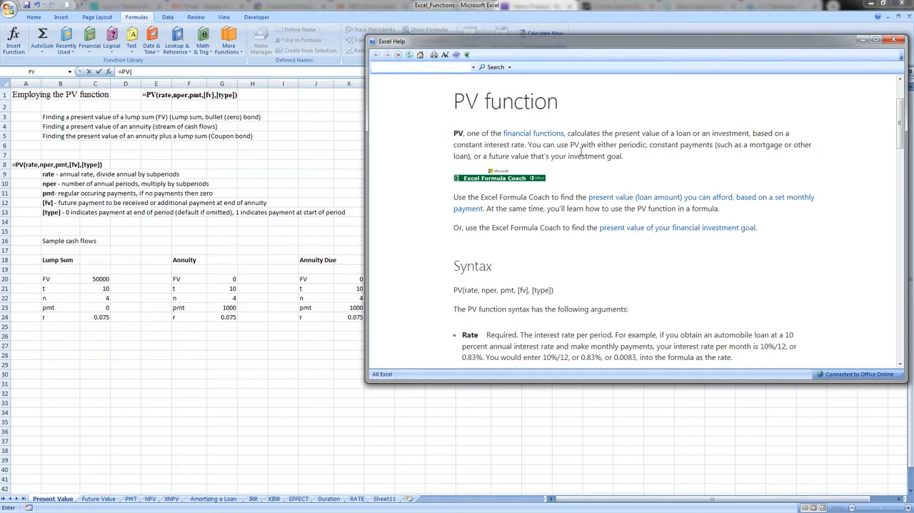
drag(571, 145, 715, 146)
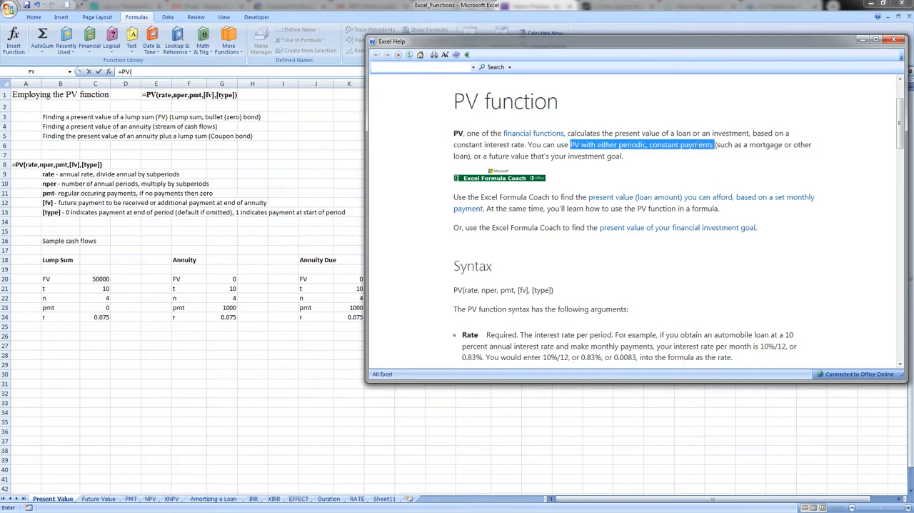
click(434, 164)
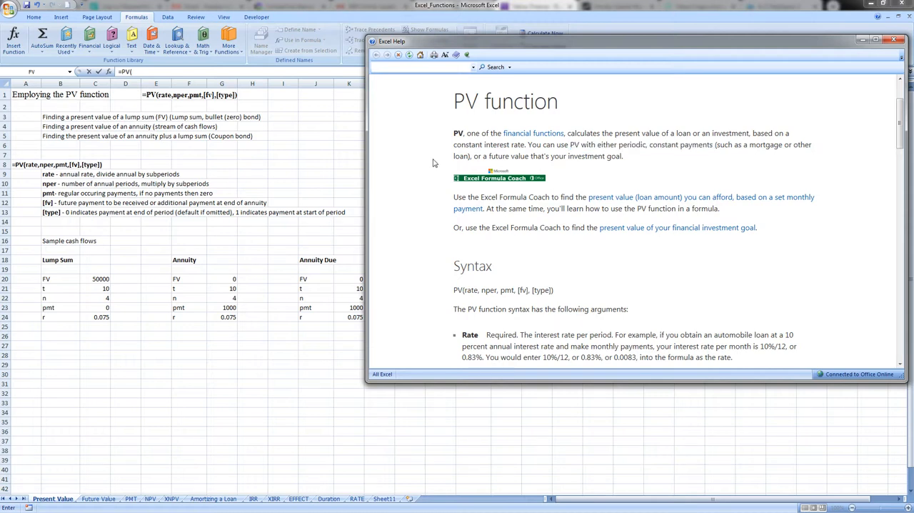
scroll(433, 162, down, 6)
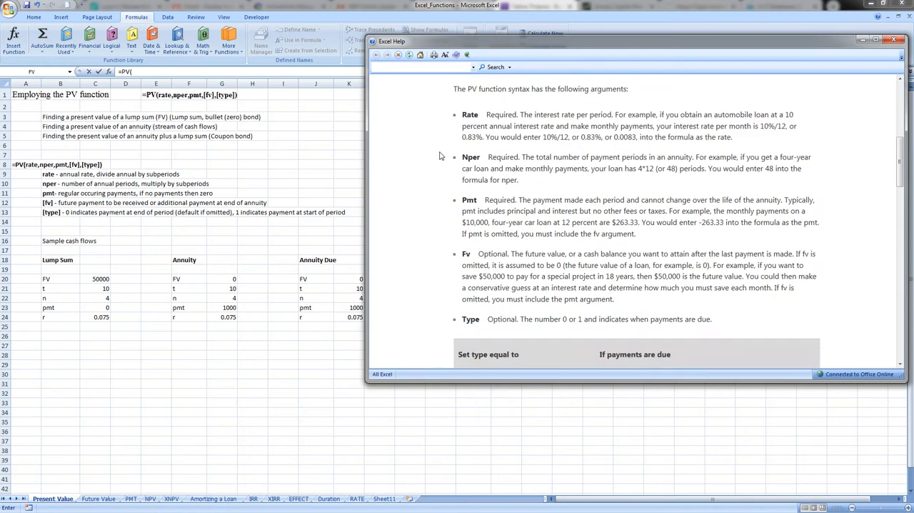
mouse_move(458, 100)
mouse_down()
mouse_move(453, 108)
mouse_move(466, 114)
mouse_up()
click(453, 113)
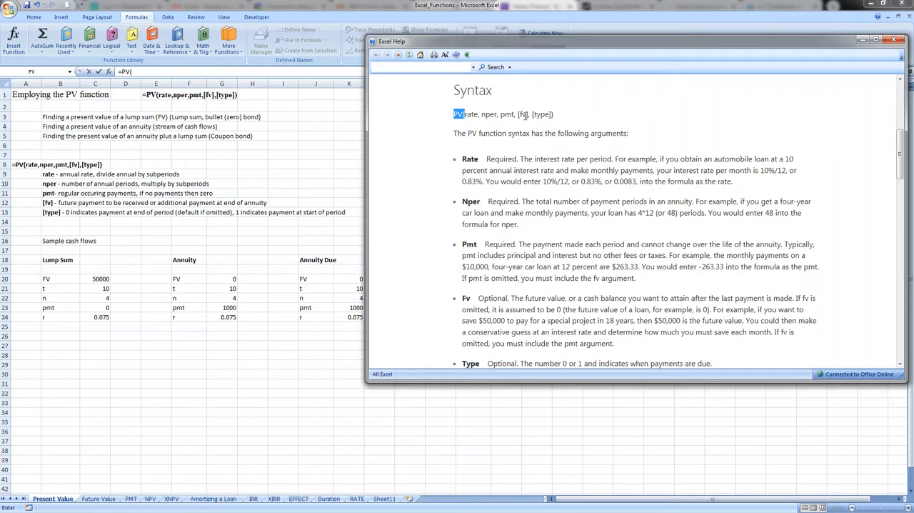
click(451, 127)
scroll(450, 128, down, 4)
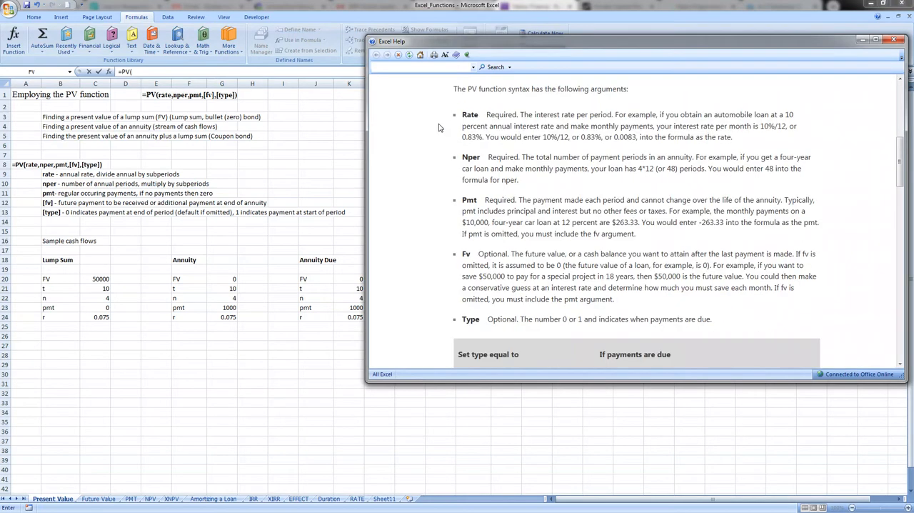
scroll(439, 131, up, 4)
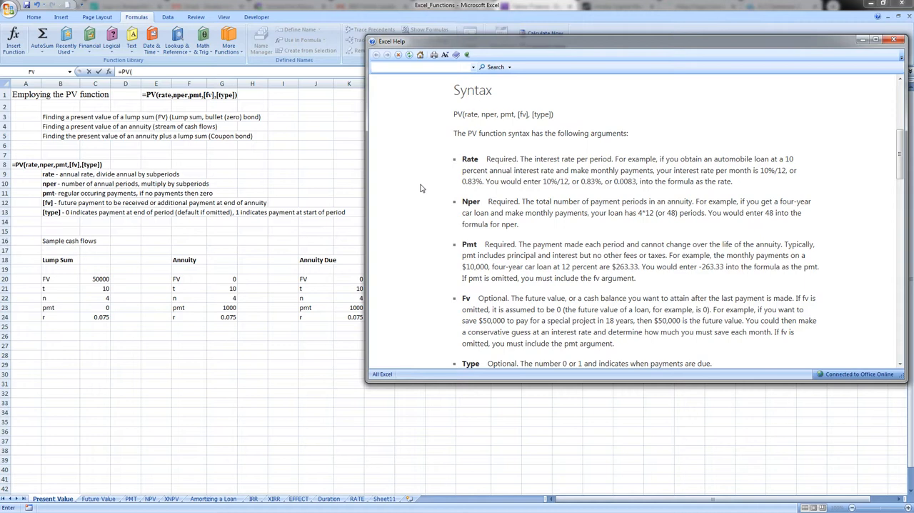
scroll(421, 188, down, 6)
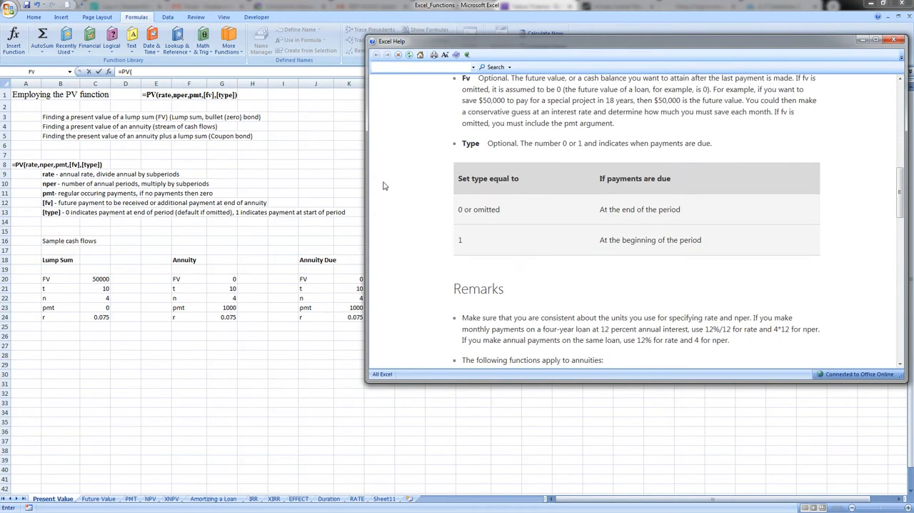
scroll(402, 170, down, 5)
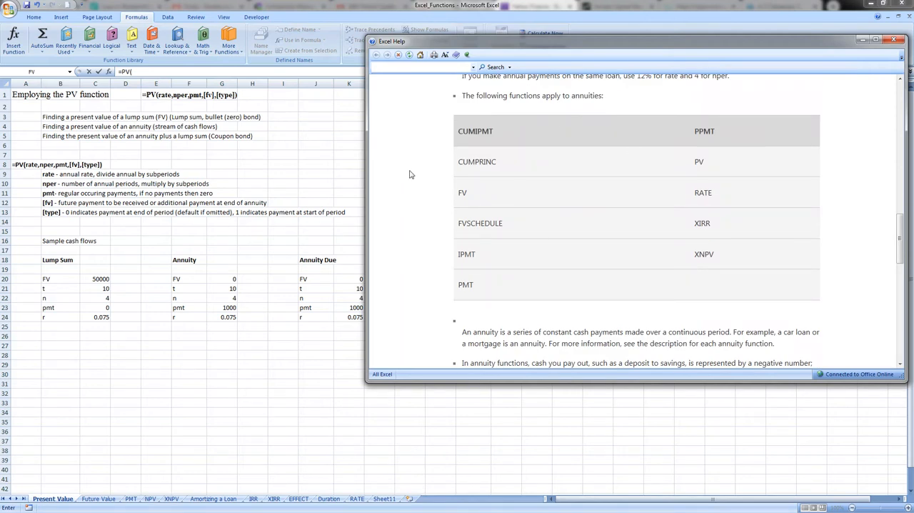
scroll(410, 174, down, 5)
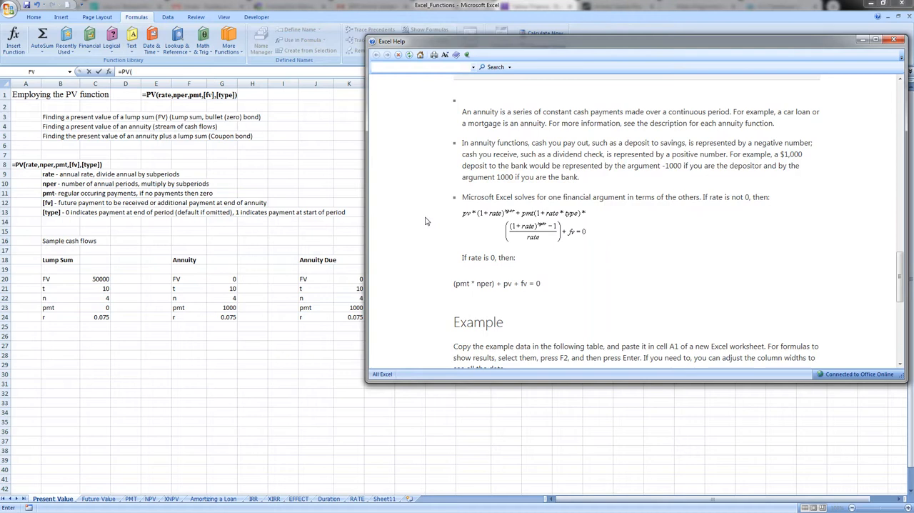
click(895, 41)
Clear the unfinished PV formula from cell L4
key(BackSpace)
key(BackSpace)
key(BackSpace)
key(BackSpace)
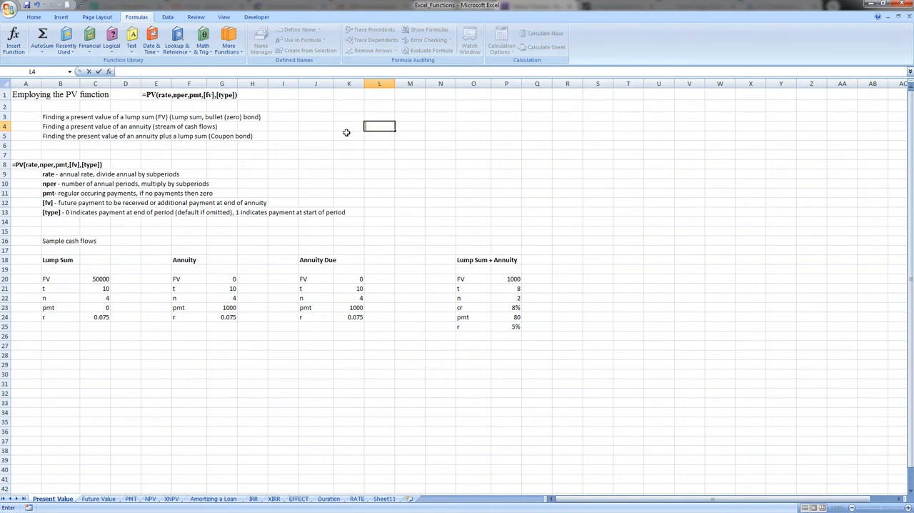
Insert a function in L4, browsing the Financial category and selecting PV among the Most Recently Used functions
click(110, 72)
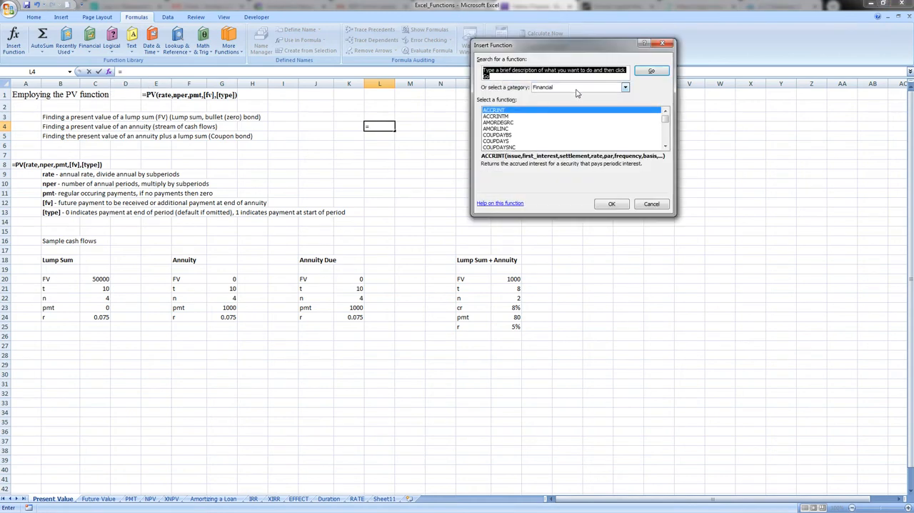
scroll(665, 124, down, 1)
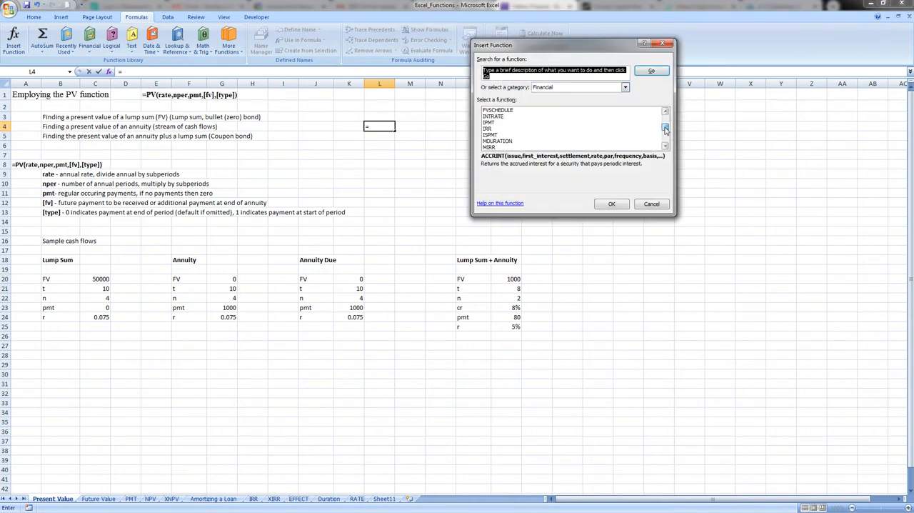
scroll(665, 123, up, 1)
click(625, 87)
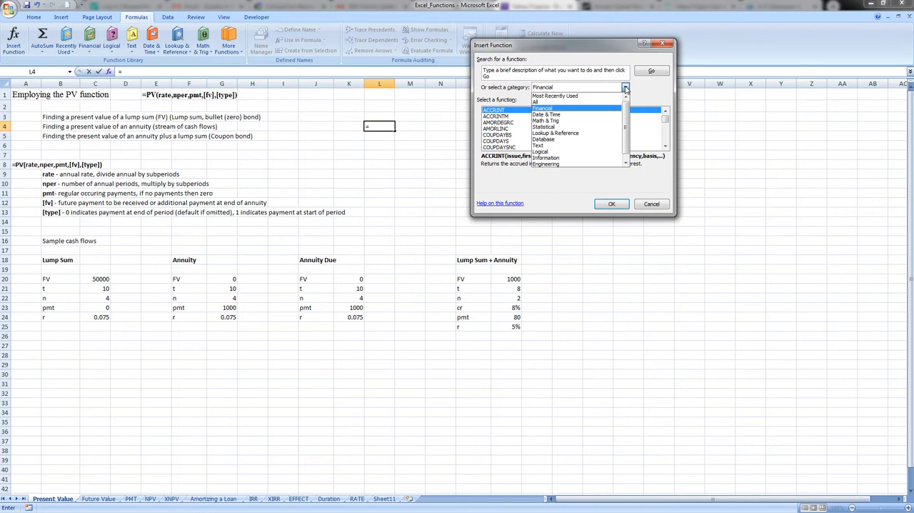
click(571, 97)
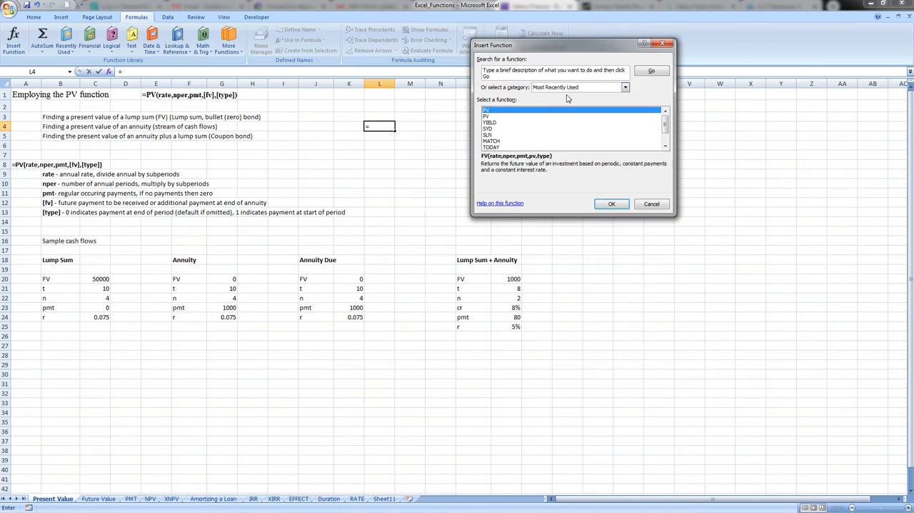
click(488, 117)
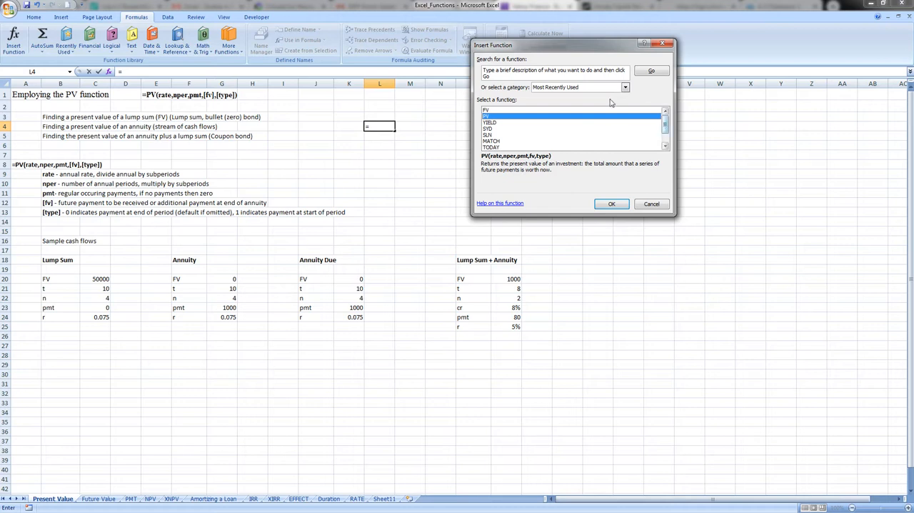
Find PV in the list of all functions, open its Function Arguments dialog for L4 and cancel it
click(626, 87)
click(611, 105)
drag(665, 119, 665, 139)
click(666, 146)
click(665, 146)
click(666, 146)
click(666, 147)
click(666, 147)
click(493, 140)
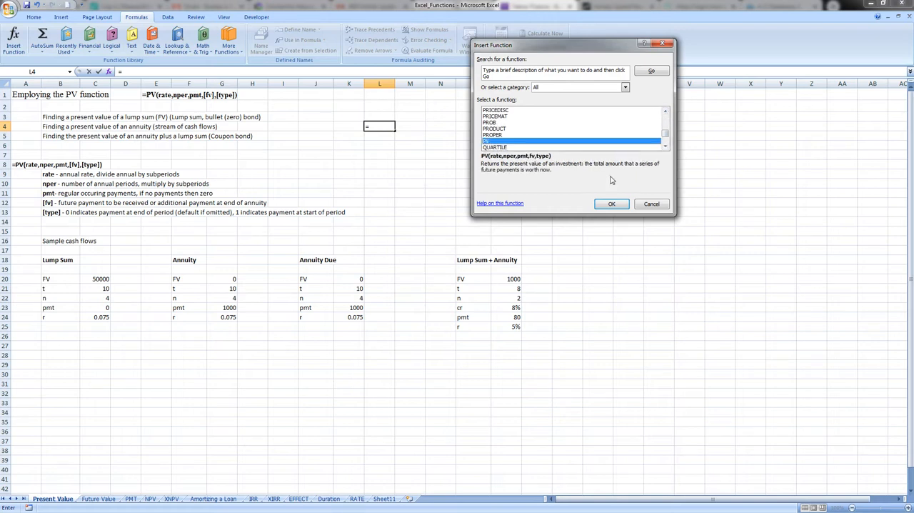
click(611, 203)
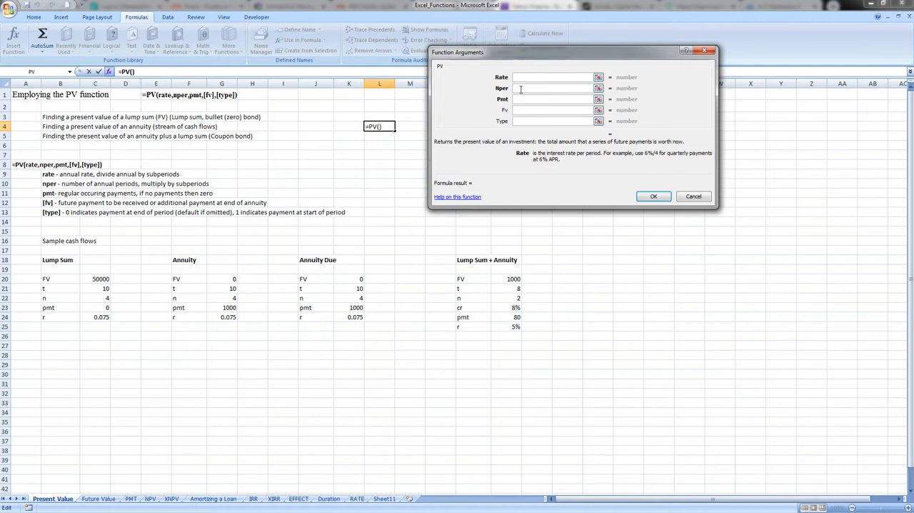
click(691, 198)
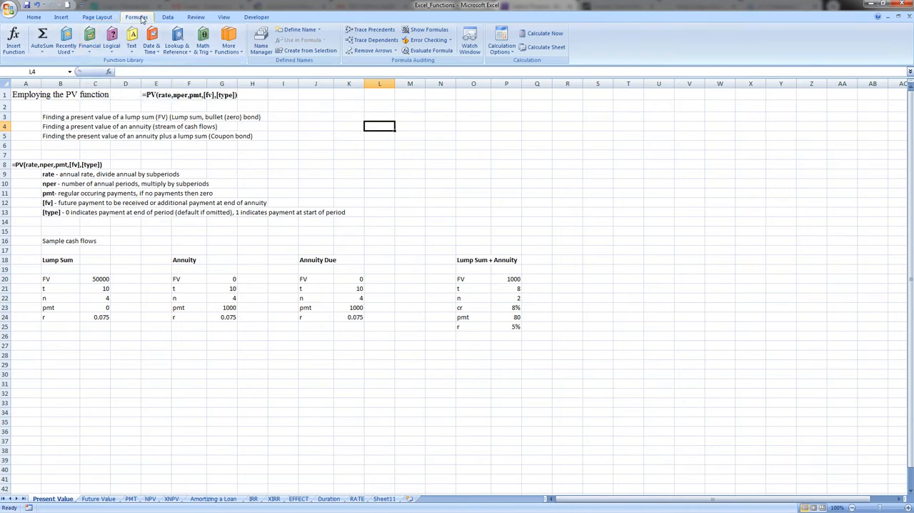
Choose PV from the library of financial functions for L4 and cancel its Function Arguments dialog
click(90, 55)
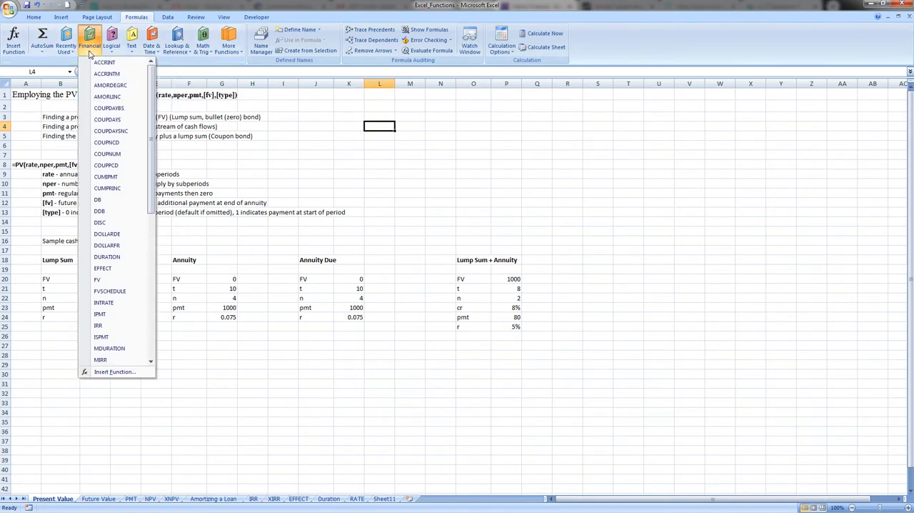
drag(148, 76, 147, 206)
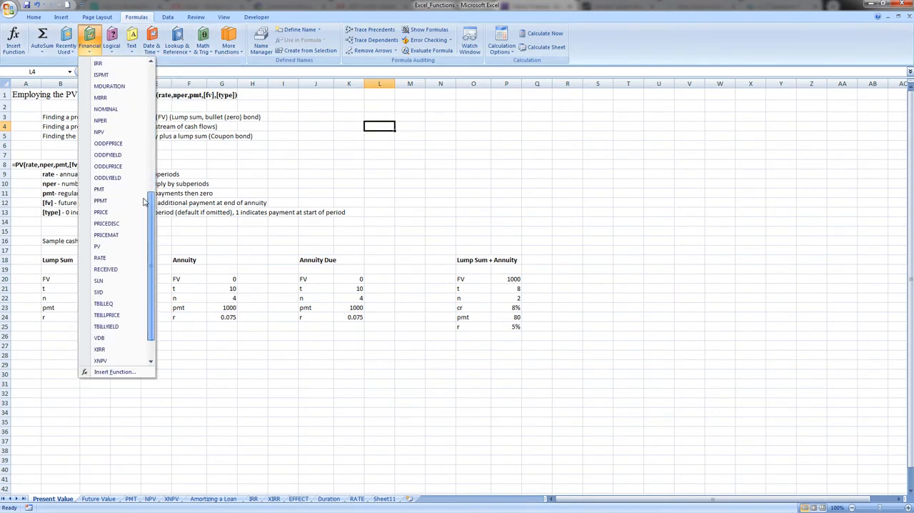
click(95, 246)
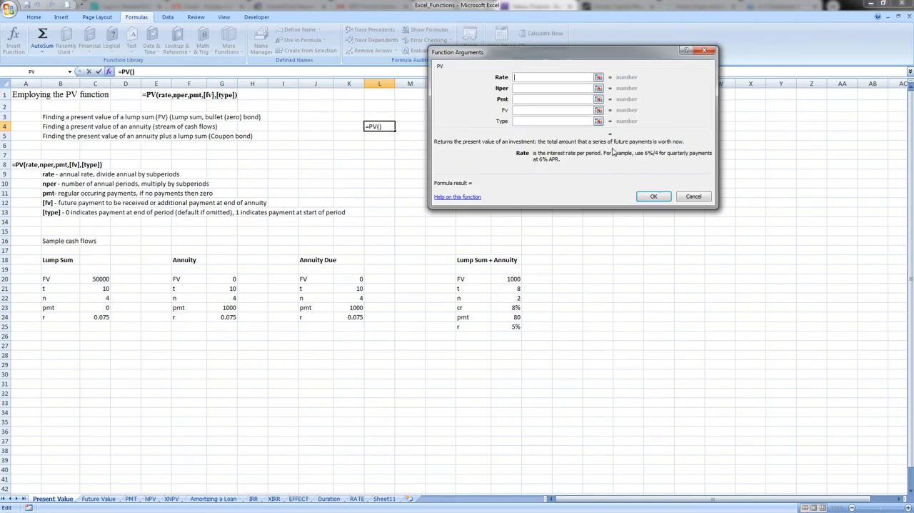
click(693, 196)
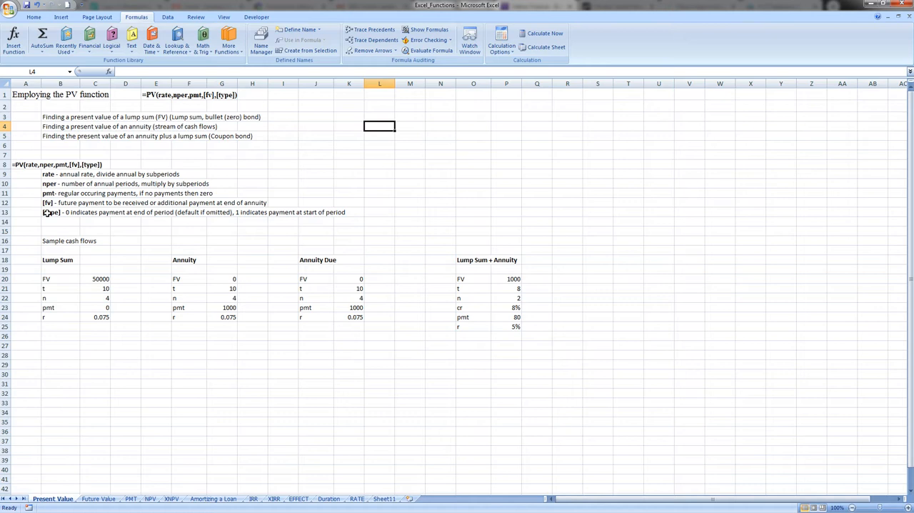
Start a PV formula in cell C26 below the Lump Sum data, with the periodic rate C24/C22
click(60, 339)
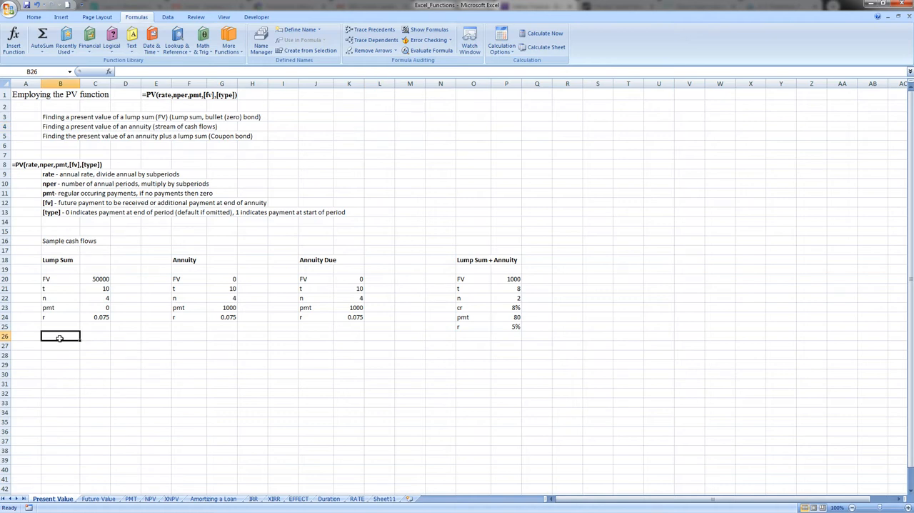
key(Right)
text(=pv()
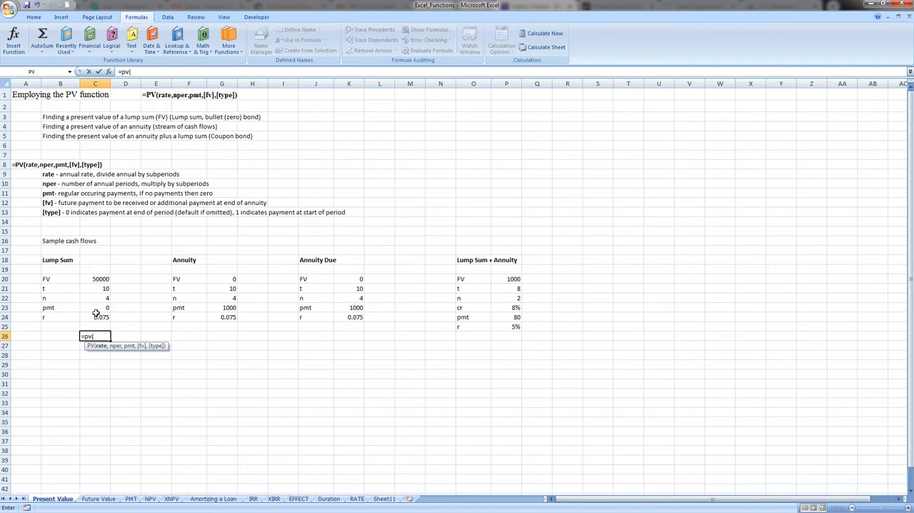
click(97, 314)
text(/)
click(104, 297)
text(,)
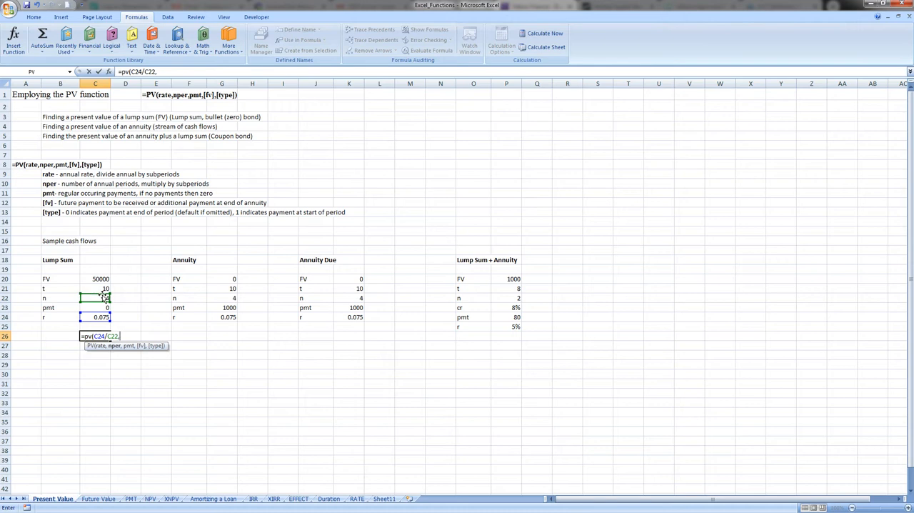
Enter C21*C22 as the number of periods in the C26 PV formula
click(97, 289)
text(*)
click(99, 298)
text(,)
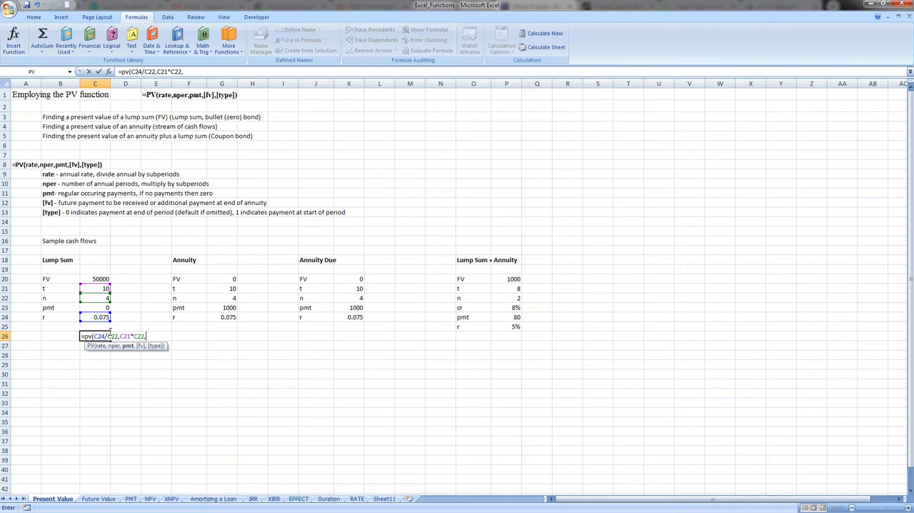
Try leaving the payment argument of the C26 PV formula empty instead of referencing a cell
key(Up)
key(Up)
key(Up)
key(BackSpace)
key(BackSpace)
key(BackSpace)
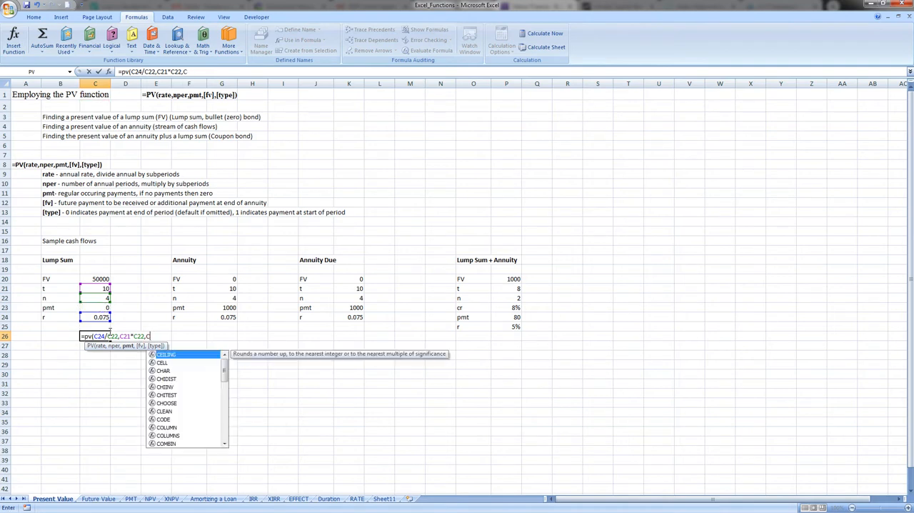
text(,)
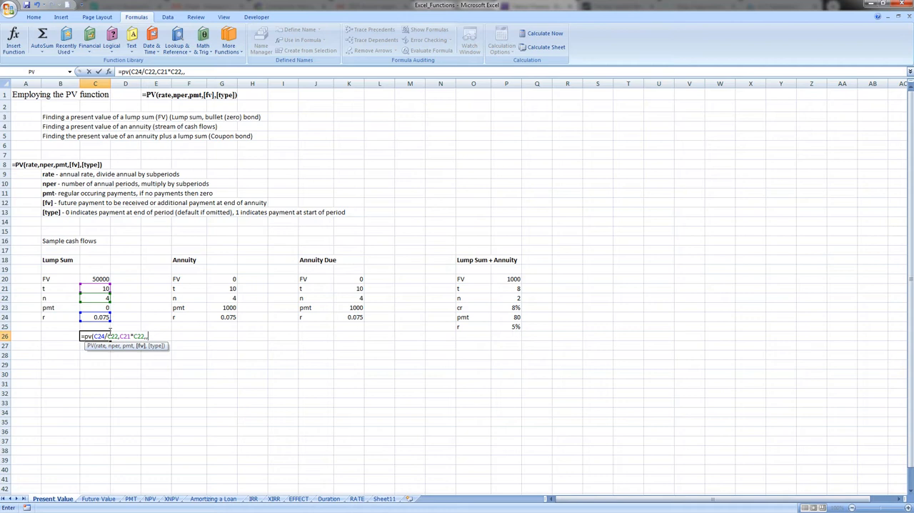
key(BackSpace)
Reference C23 as the payment argument of the C26 PV formula
key(Up)
key(Up)
key(Up)
text(,)
Try entering the future value in the C26 PV formula as the literal amount 50,000, and remove it again
key(Up)
key(Up)
key(Up)
key(Up)
key(Up)
key(Up)
key(BackSpace)
key(BackSpace)
key(BackSpace)
text(50,000)
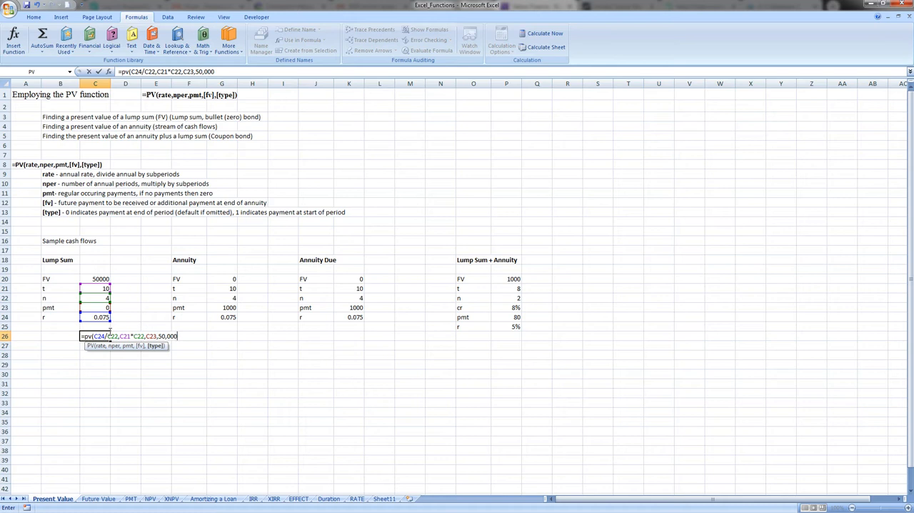
key(BackSpace)
key(BackSpace)
key(BackSpace)
text(000)
key(BackSpace)
key(BackSpace)
key(BackSpace)
key(BackSpace)
Reference the Lump Sum FV amount as the future value argument and complete the PV formula in C26
key(Up)
key(Up)
key(Up)
key(Up)
key(Up)
key(Up)
text(,)
key(Return)
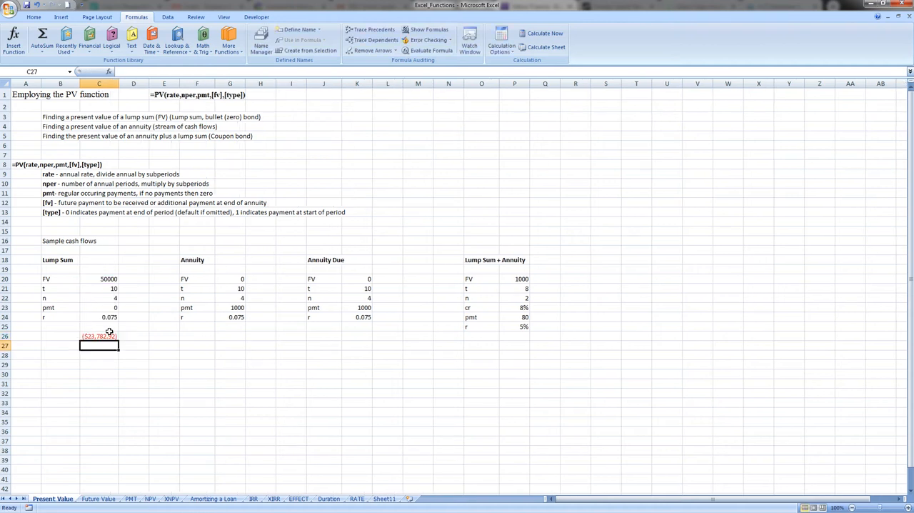
Start a PV formula in G26 for the Annuity with the rate argument G24/G22
key(Down)
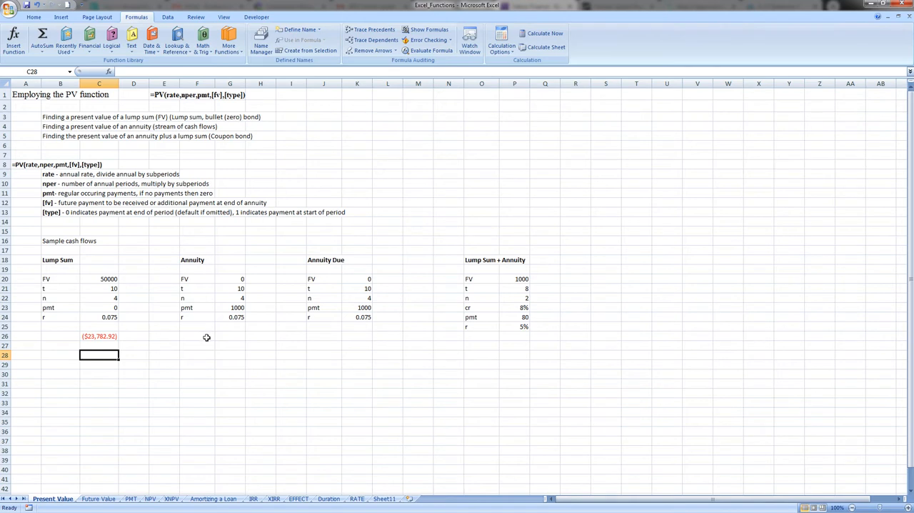
click(230, 337)
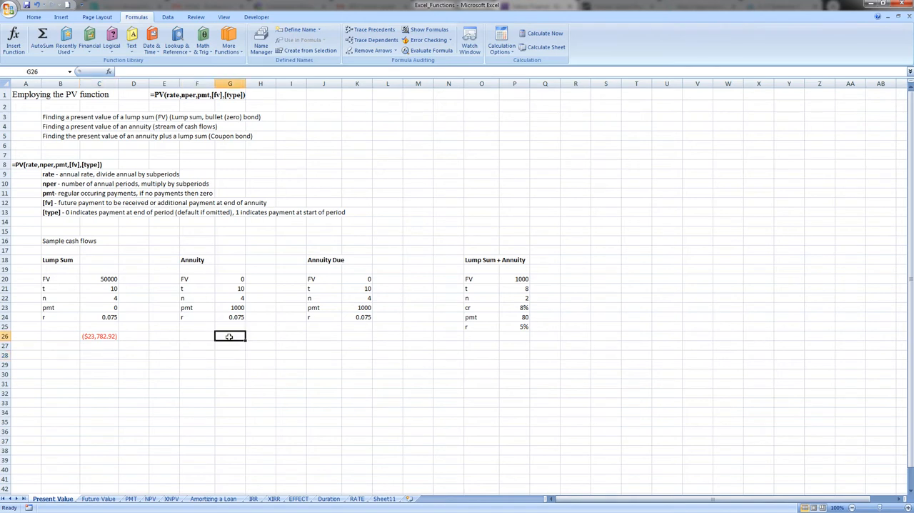
text(=PV)
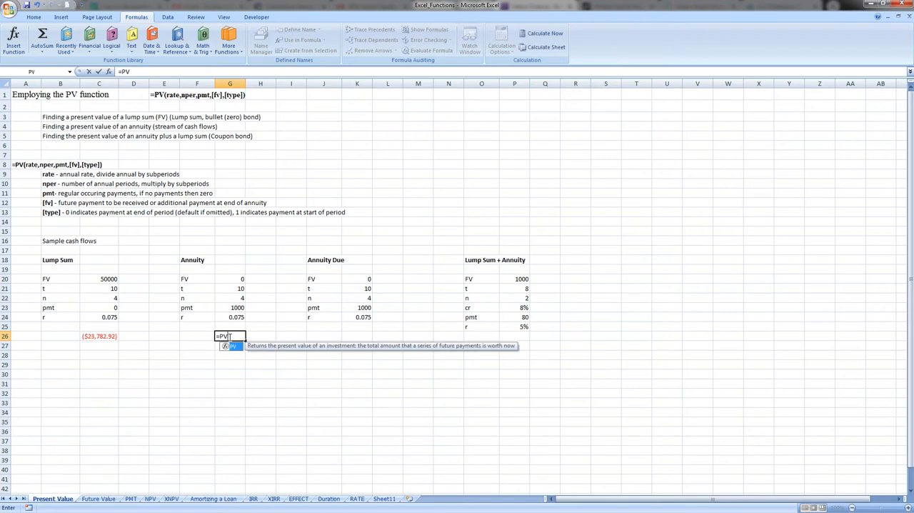
text(()
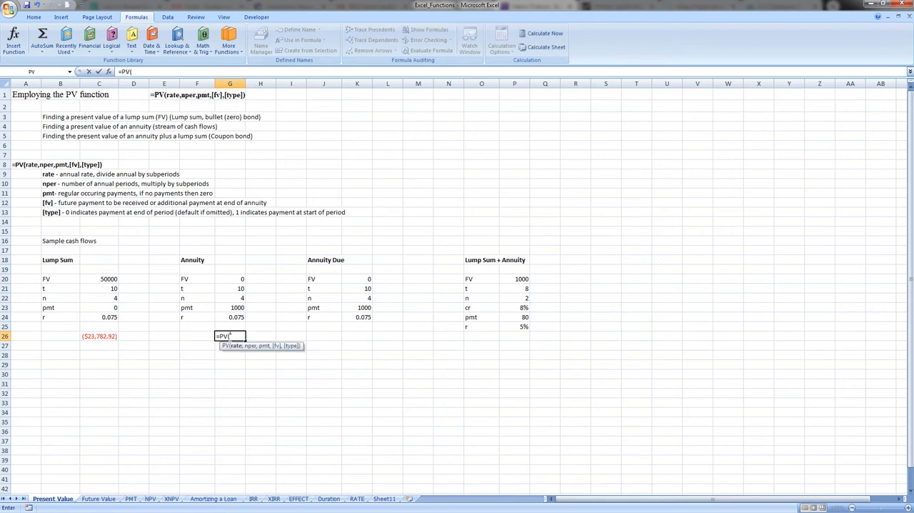
key(Up)
key(Up)
text(/)
key(Up)
key(Up)
key(Up)
key(Up)
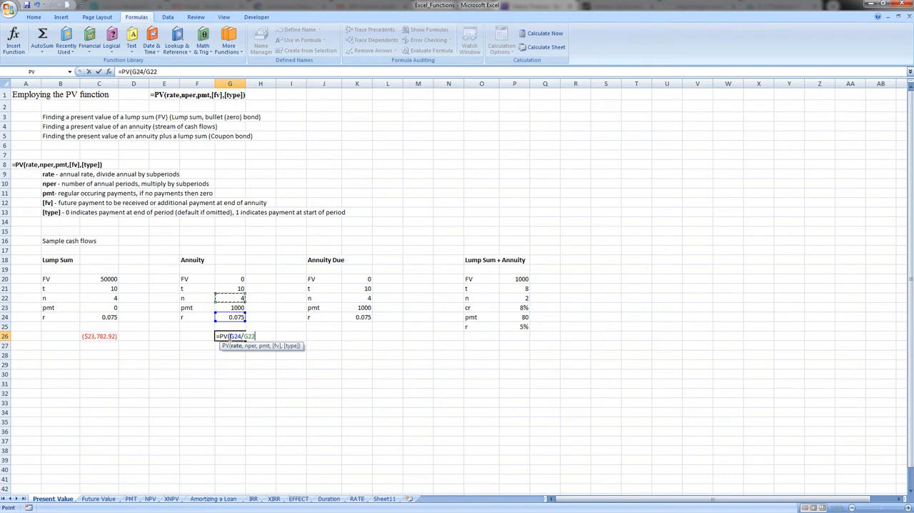
Enter the number of periods in the G26 PV formula as G21*G22
text(,)
key(Up)
key(Up)
key(Up)
key(Up)
key(Up)
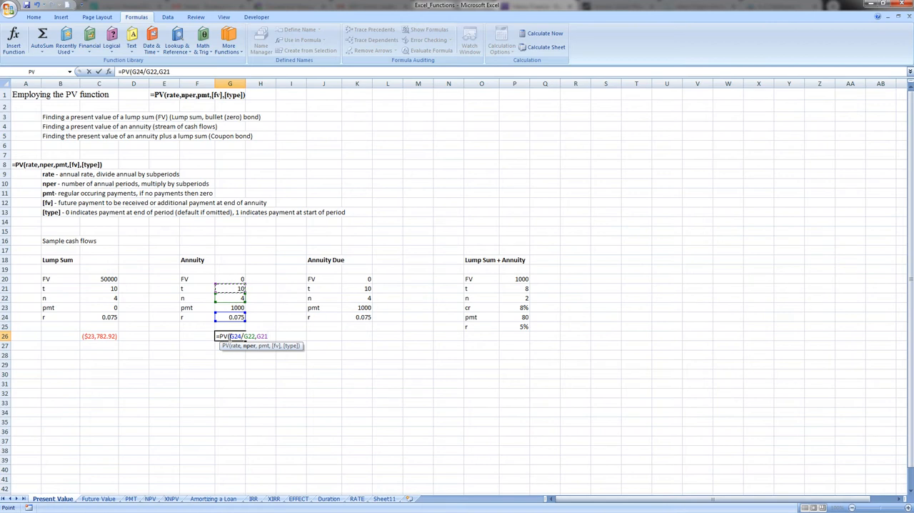
text(*)
key(Up)
key(Up)
key(Up)
key(Up)
Enter the payment argument of the G26 PV formula as G23/G22
text(,)
key(Up)
key(Up)
key(Up)
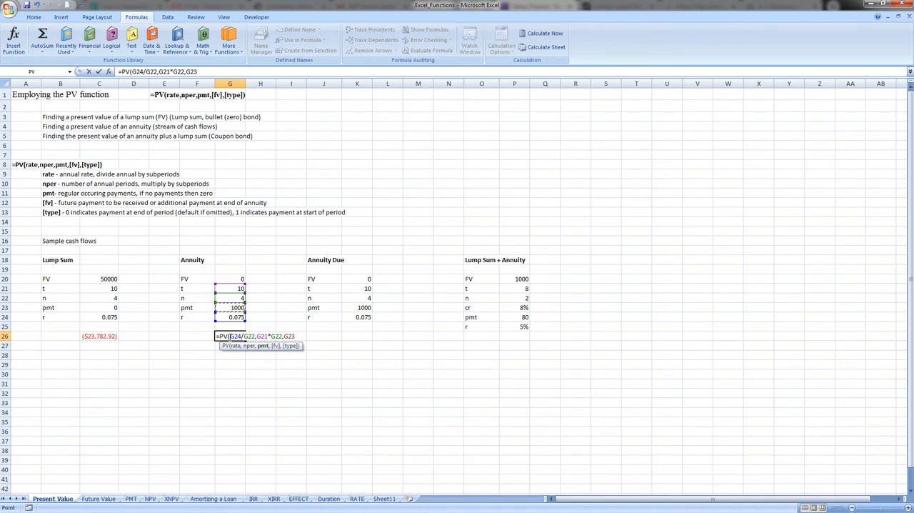
text(/)
key(Up)
key(Up)
key(Up)
key(Up)
Reference G20 as the future value, set the type to 0, and complete the PV formula in G26
text(,)
key(Up)
key(Up)
key(Up)
key(Up)
key(Up)
key(Up)
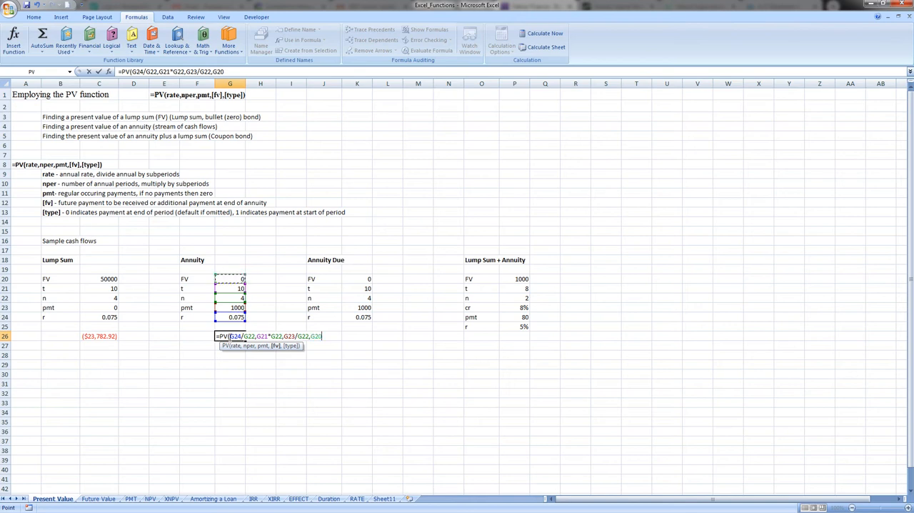
text(,)
text(0)
key(Return)
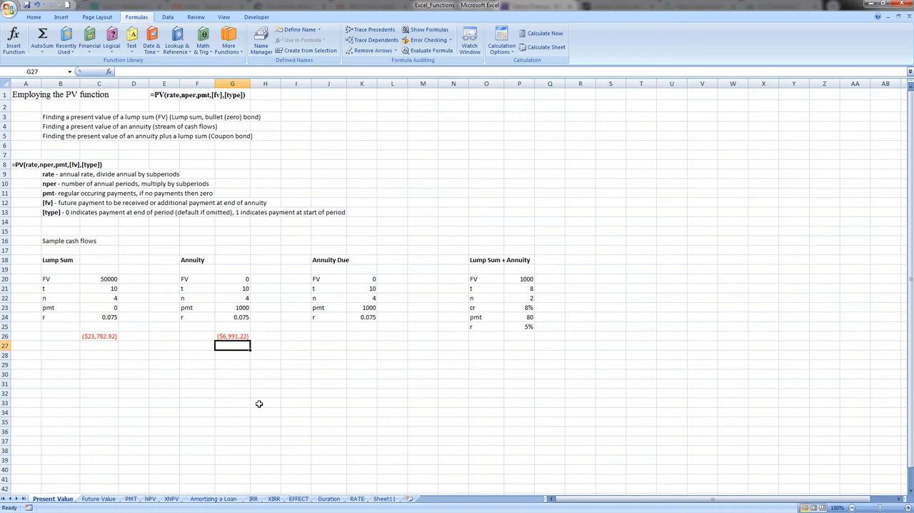
Start a PV formula in K26 for the Annuity Due with the rate argument K24/K22
key(Right)
key(Right)
key(Right)
key(Up)
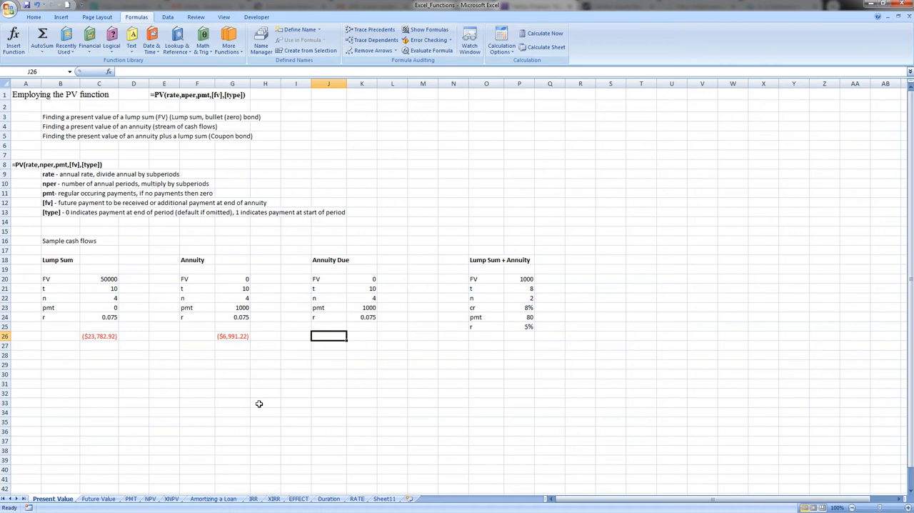
key(Right)
text(=PV()
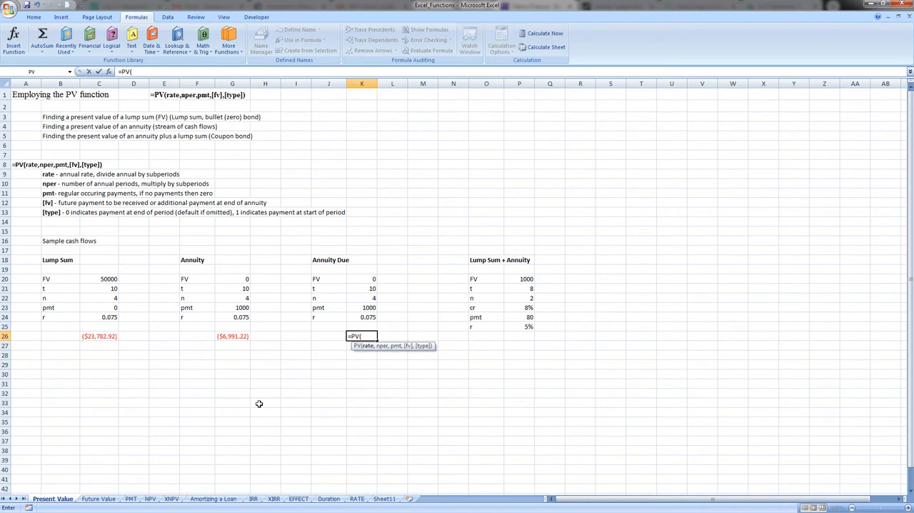
key(Up)
key(Up)
text(/)
key(Up)
key(Up)
key(Up)
key(Up)
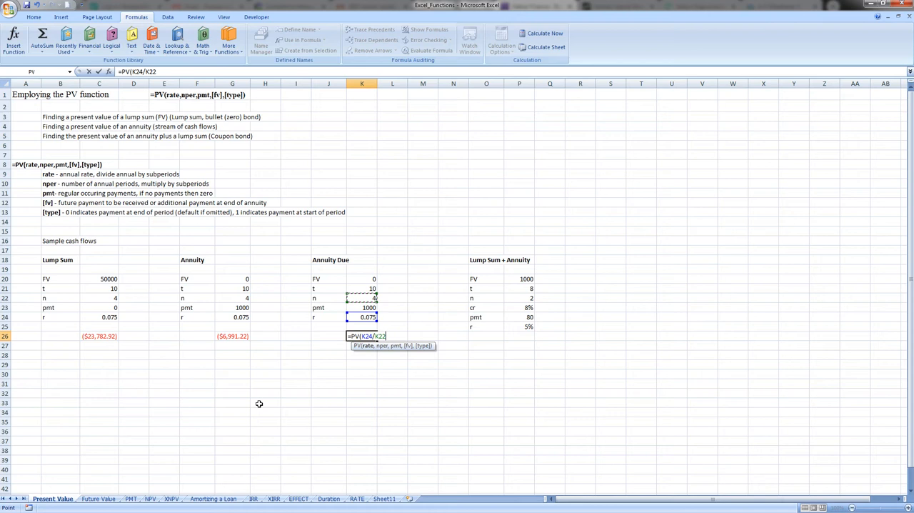
Enter the number of periods in the K26 PV formula as K21*K22
text(,)
key(Up)
key(Up)
key(Up)
key(Up)
key(Up)
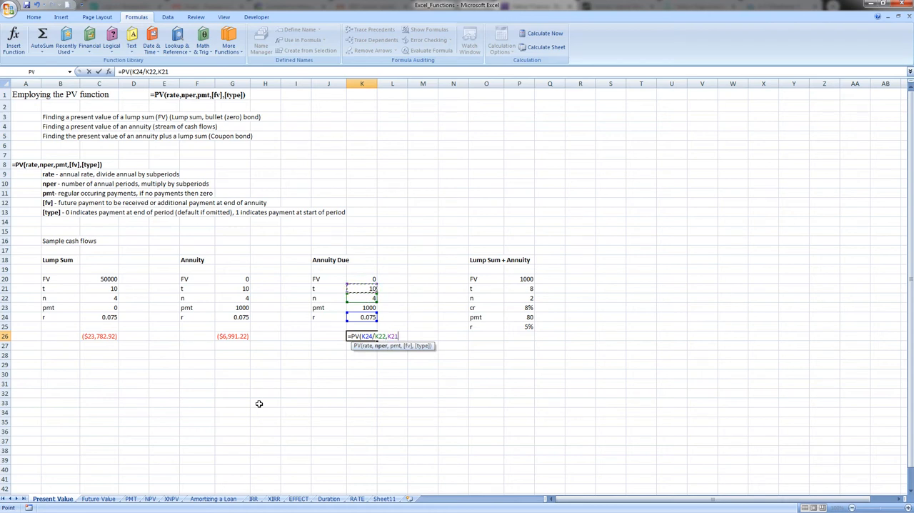
text(*)
key(Up)
key(Up)
key(Up)
key(Up)
Enter the payment argument of the K26 PV formula as K23/K22
text(,)
key(Up)
key(Up)
key(Up)
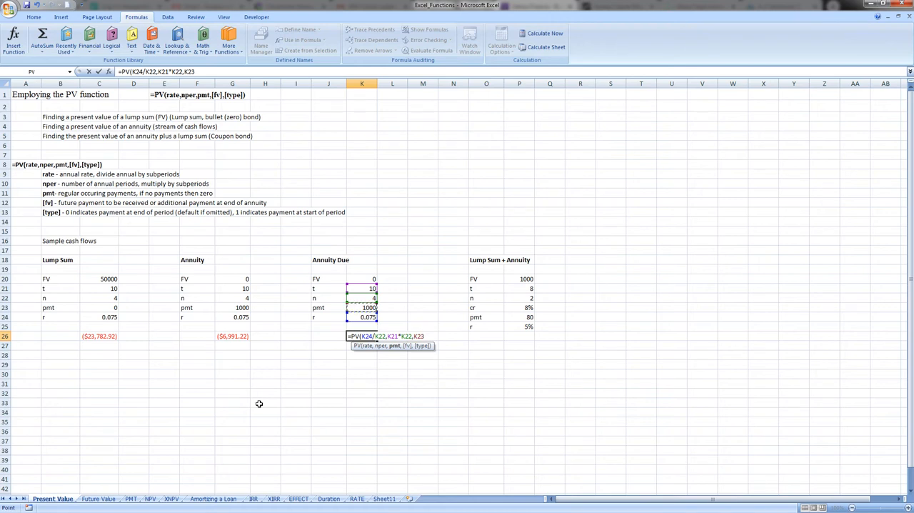
text(/)
key(Up)
key(Up)
key(Up)
key(Up)
Reference K20 as the future value, set the type to 1, and complete the PV formula in K26
text(,)
key(Up)
key(Up)
key(Up)
key(Up)
key(Up)
key(Up)
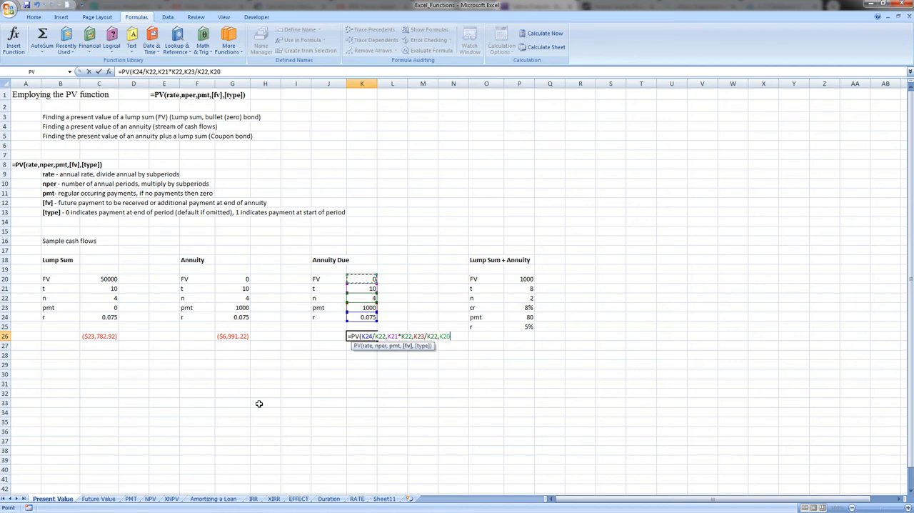
text(,)
text(1))
key(Return)
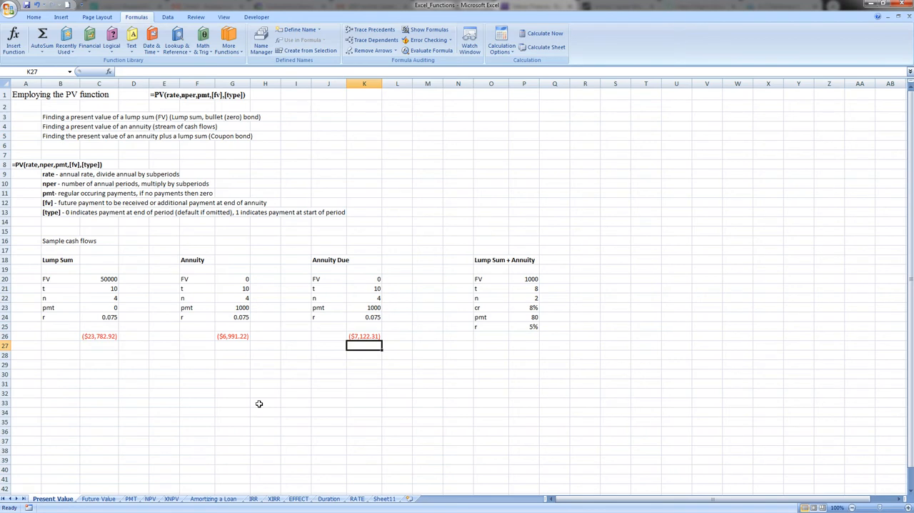
Start a check formula in K28 that references the ordinary annuity's present value in G26
key(Down)
text(=)
key(Up)
key(Up)
key(Left)
key(Left)
key(Left)
key(Left)
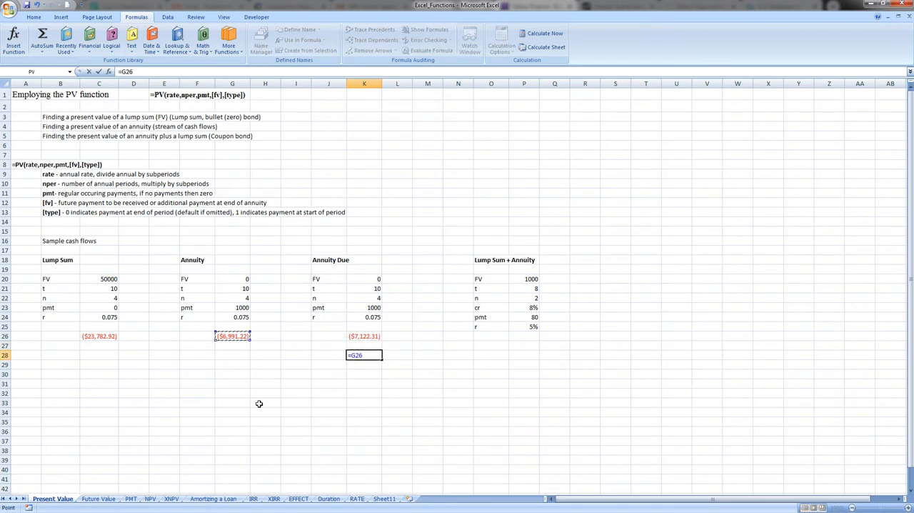
Multiply the G26 reference in K28 by one plus the periodic rate, (1+(K24/K22)), and complete the formula
text(*(1+()
key(Up)
key(Up)
key(Up)
key(Up)
text(/)
key(Up)
key(Up)
key(Up)
key(Up)
key(Up)
key(Up)
text()))
key(Return)
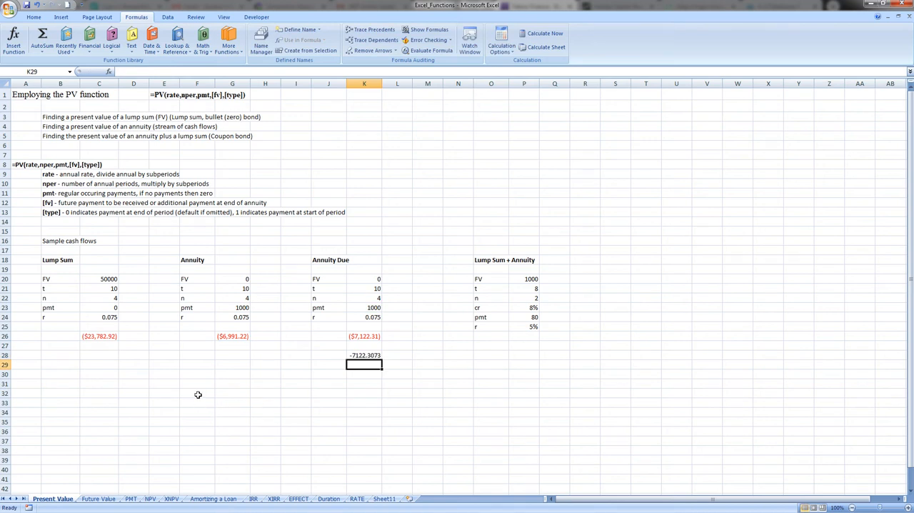
Start a PV formula in P27 for the Lump Sum + Annuity with the rate argument P25/P22
click(520, 344)
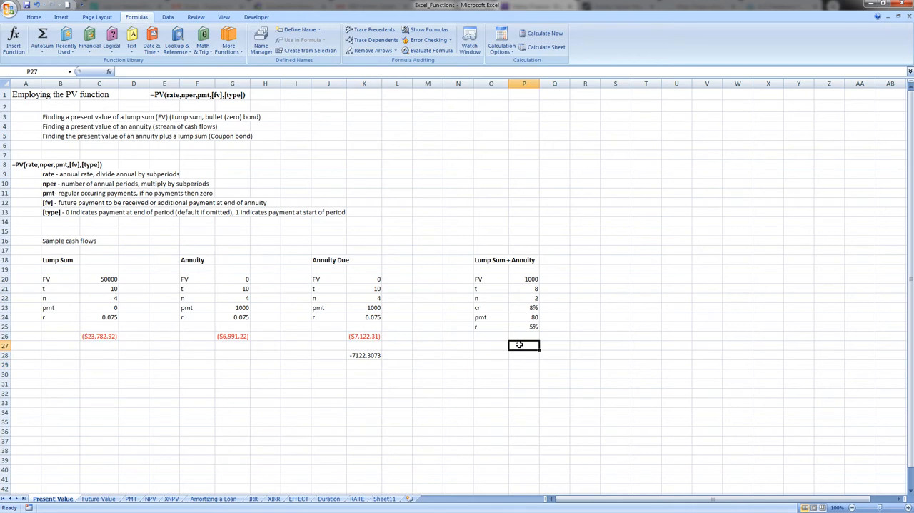
text(=pv)
key(Tab)
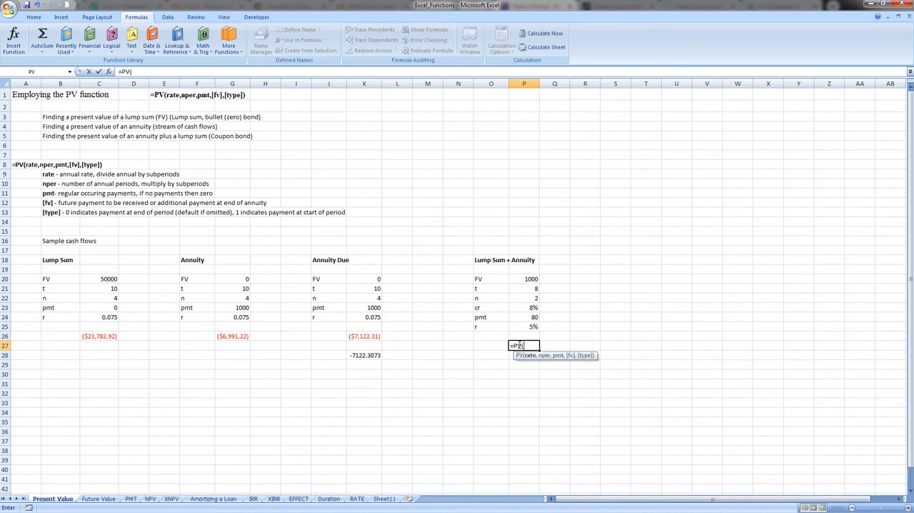
key(Up)
key(Up)
text(/)
key(Up)
key(Up)
key(Up)
key(Up)
key(Up)
Enter the number of periods in the P27 PV formula as P21*P22
text(,)
key(Up)
key(Up)
key(Up)
key(Up)
key(Up)
key(Up)
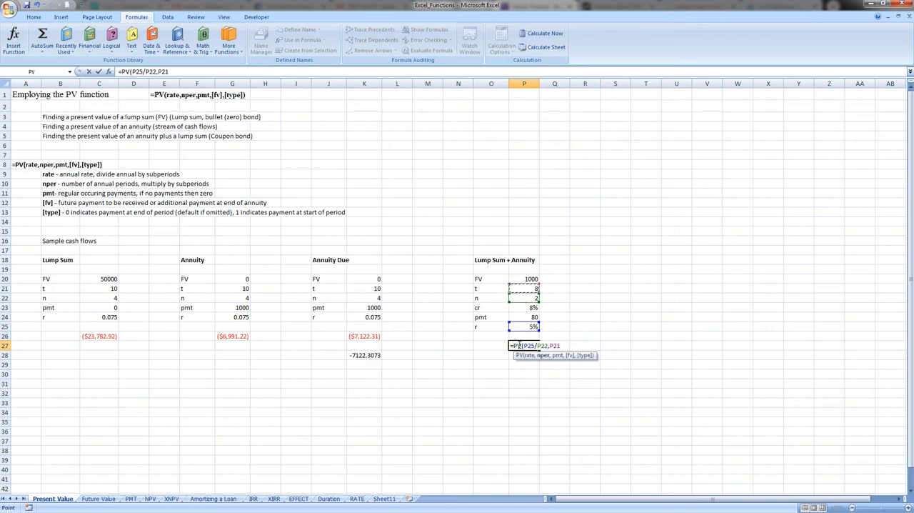
text(*)
key(Down)
key(Down)
key(Down)
key(Down)
key(Up)
key(Up)
key(Up)
Enter the payment argument of the P27 PV formula as P24/P22
text(,)
key(Up)
key(Up)
key(Up)
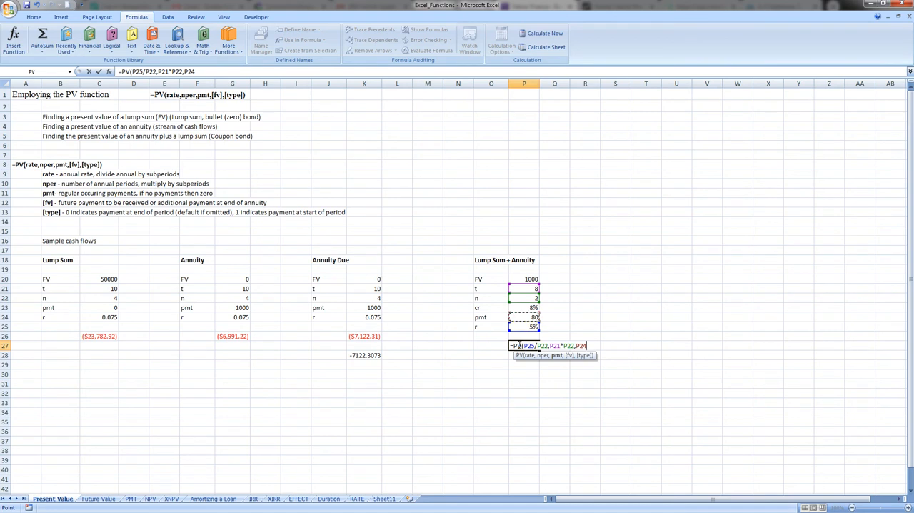
text(/)
key(Up)
key(Up)
key(Up)
key(Up)
key(Up)
Reference P20 as the future value, set the type to 0, and complete the PV formula in P27
text(,)
key(Up)
key(Up)
key(Up)
key(Up)
key(Up)
key(Up)
key(Up)
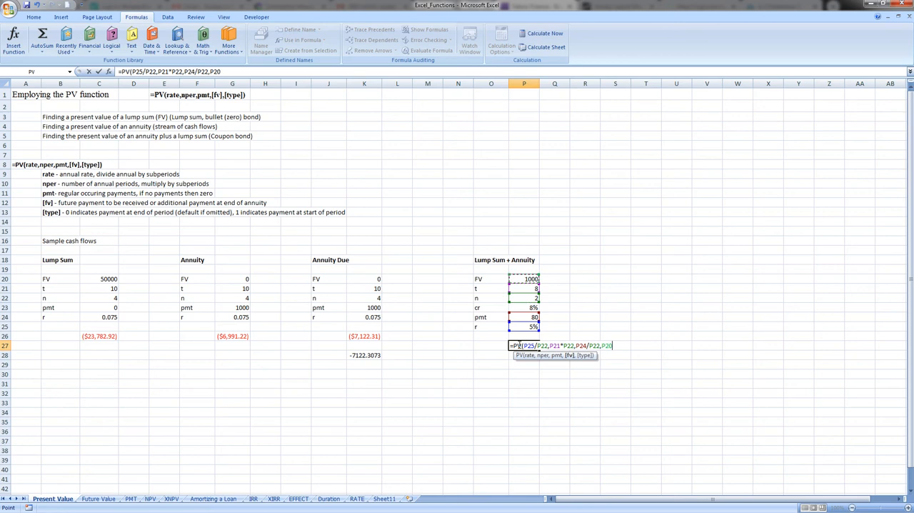
text(,))
key(BackSpace)
text(0)
key(Return)
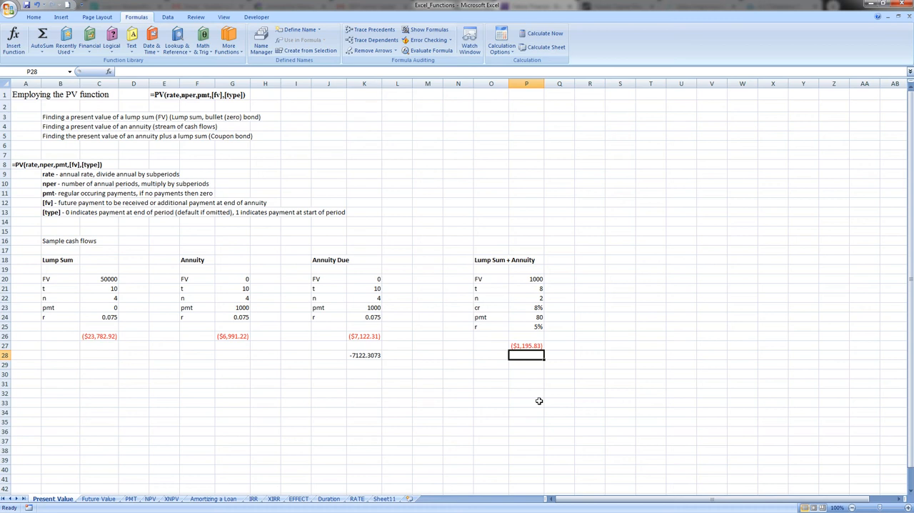
Try calculating the bond's FV times its rate in R25 as P20*P25, and clear the cell again
click(580, 308)
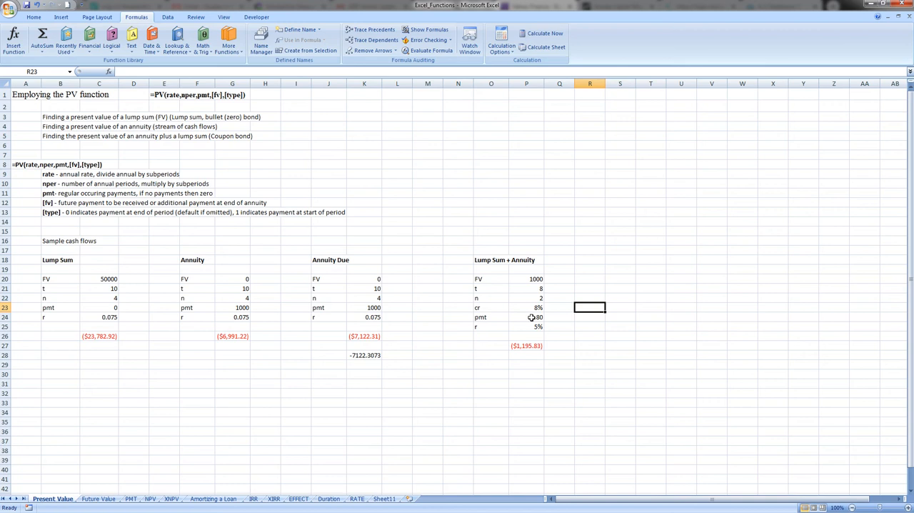
click(592, 327)
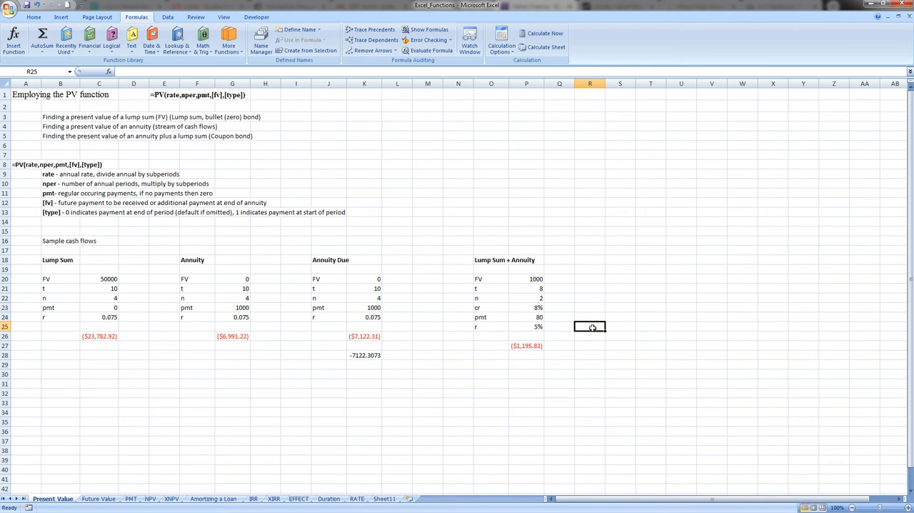
text(=)
key(Up)
key(Up)
key(Up)
key(Up)
key(Up)
key(Left)
key(Left)
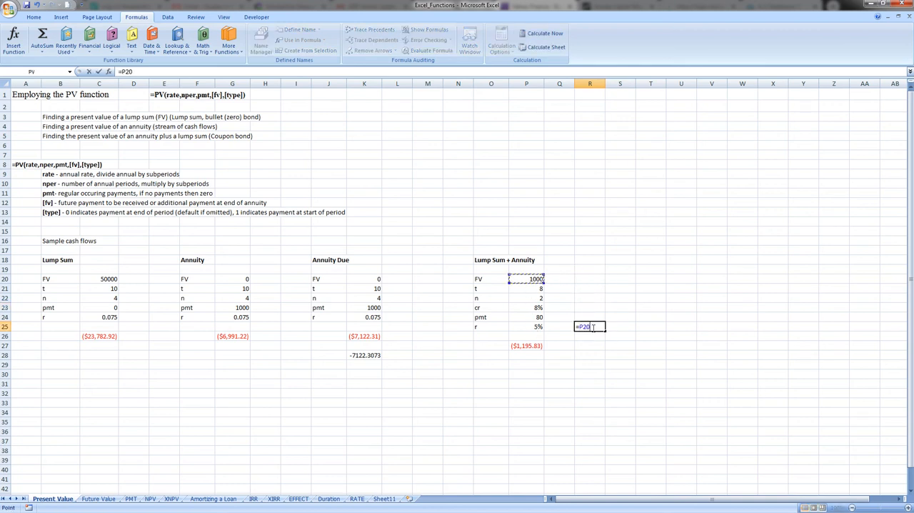
text(*)
key(Left)
key(Left)
key(Return)
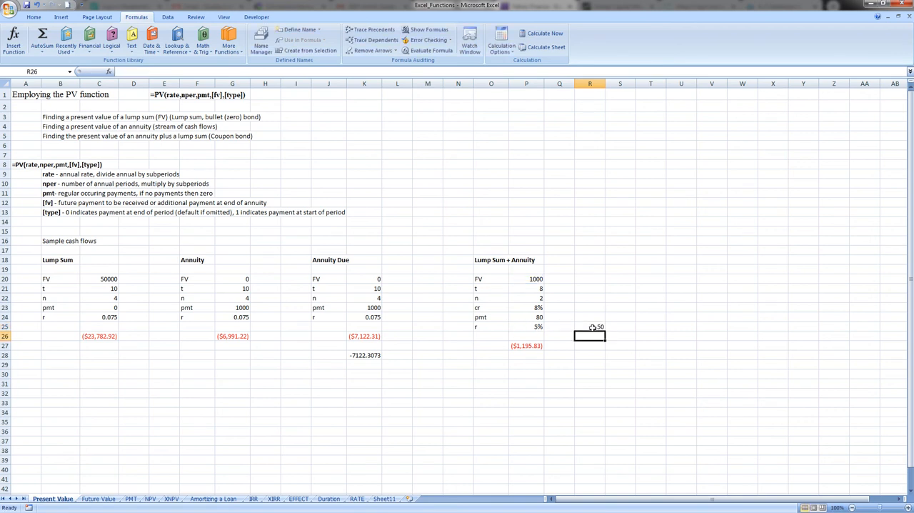
click(593, 328)
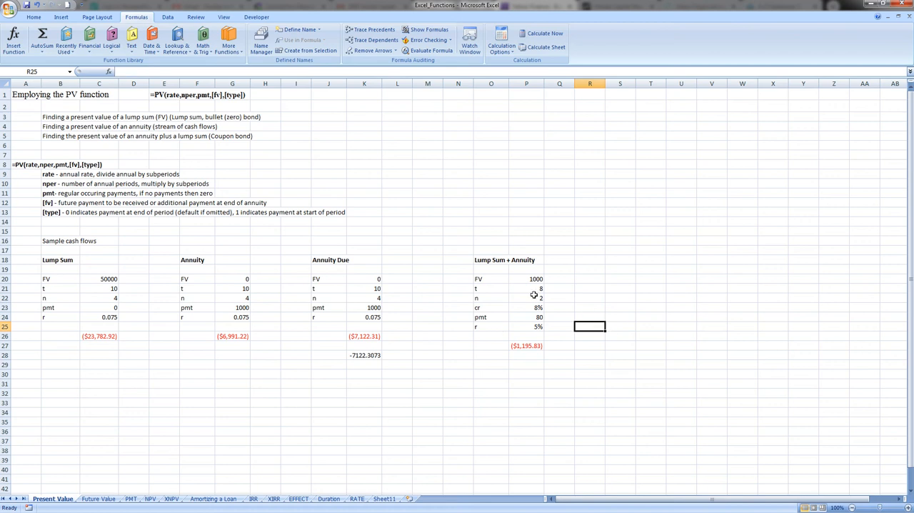
Copy the Lump Sum + Annuity values in P20:P25 to S20:S25
drag(536, 280, 535, 325)
key(ctrl+c)
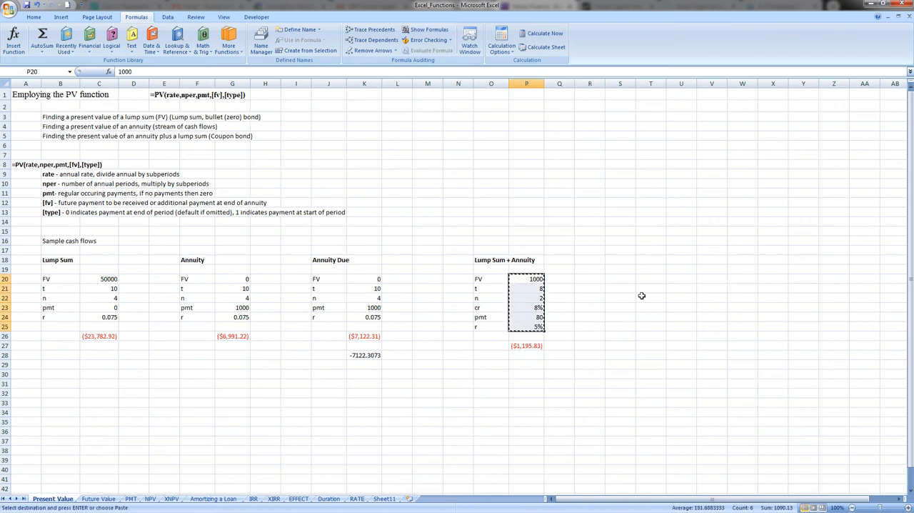
click(620, 280)
key(ctrl+v)
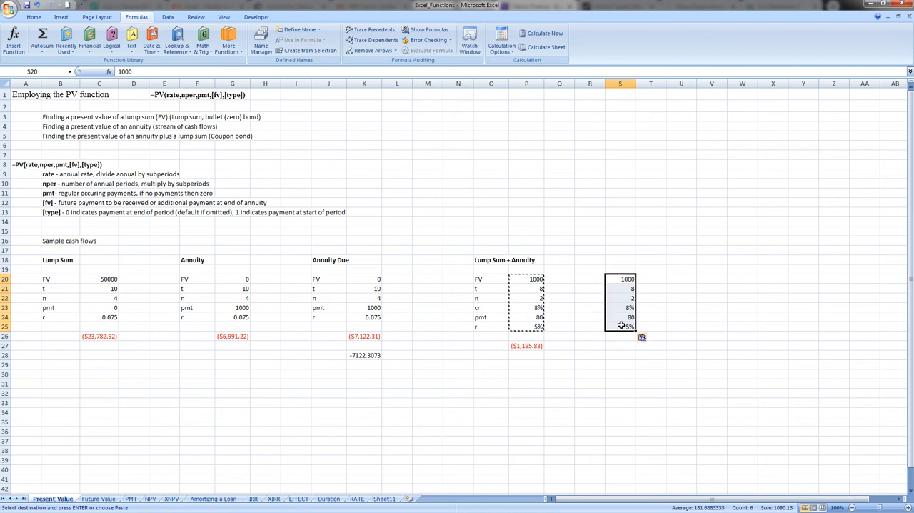
In the copied values, set the payment in S24 to 30 and the future value in S20 to 0
click(621, 317)
text(30)
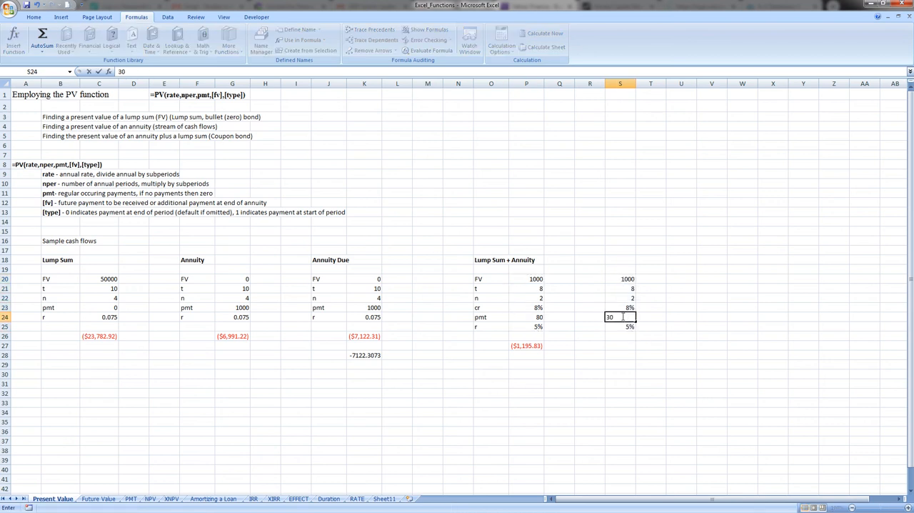
key(Return)
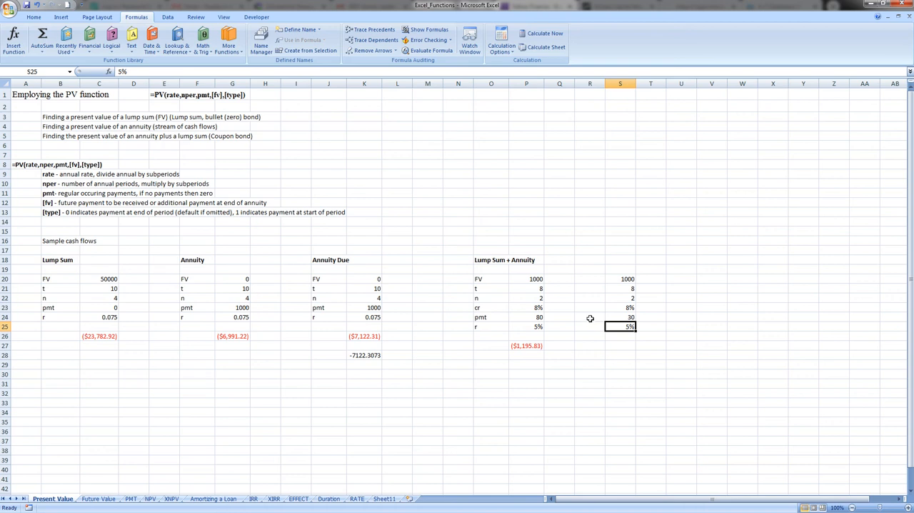
click(631, 279)
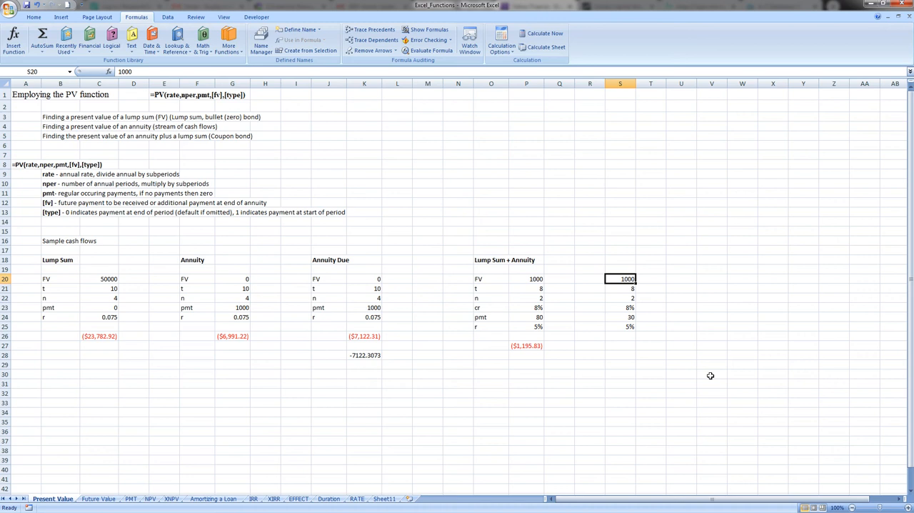
text(0)
key(Return)
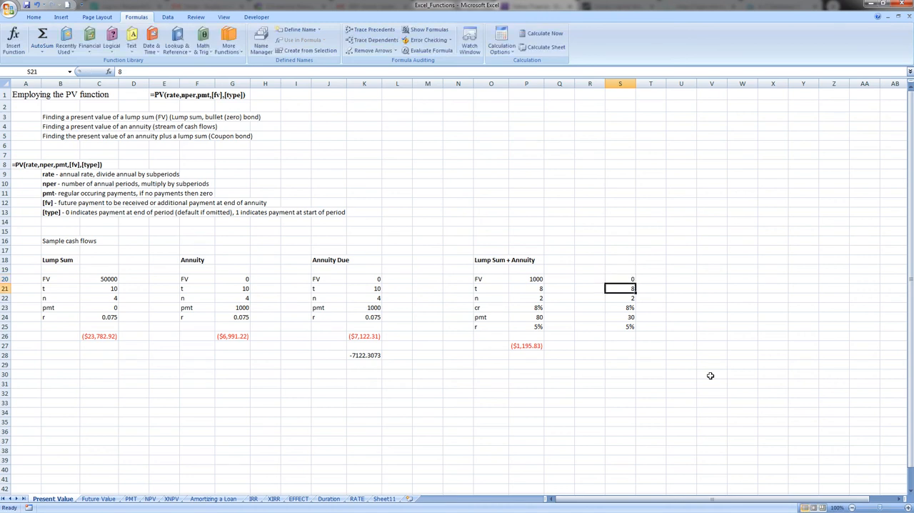
Copy the PV formula from P27 to S27 and check the cell references in the copied formula
click(517, 346)
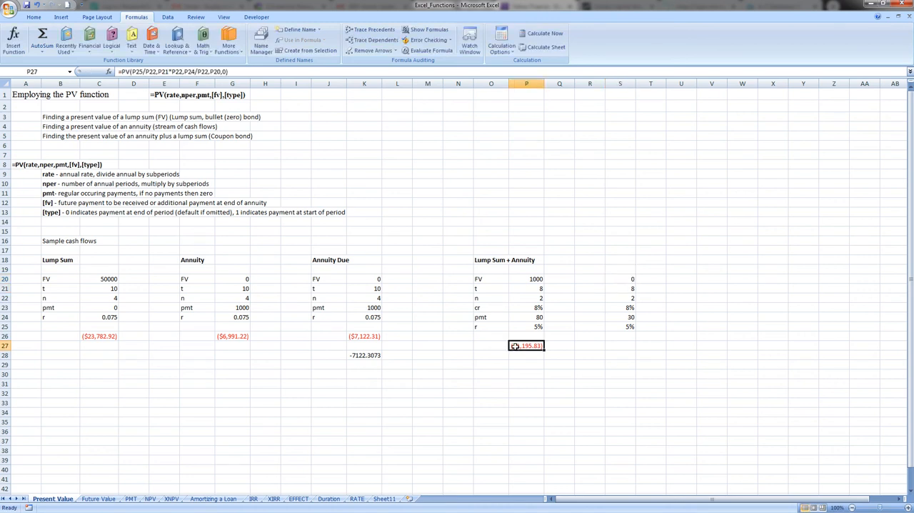
key(ctrl+c)
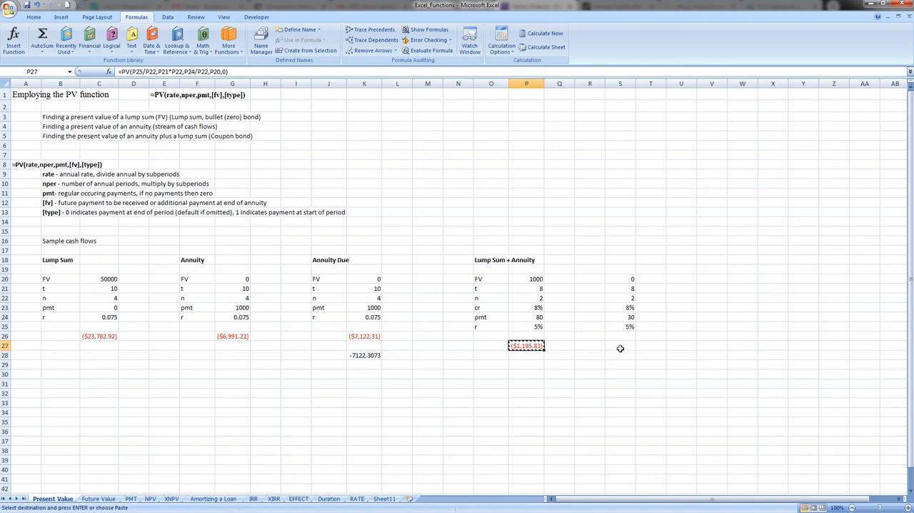
click(620, 346)
key(ctrl+v)
key(Escape)
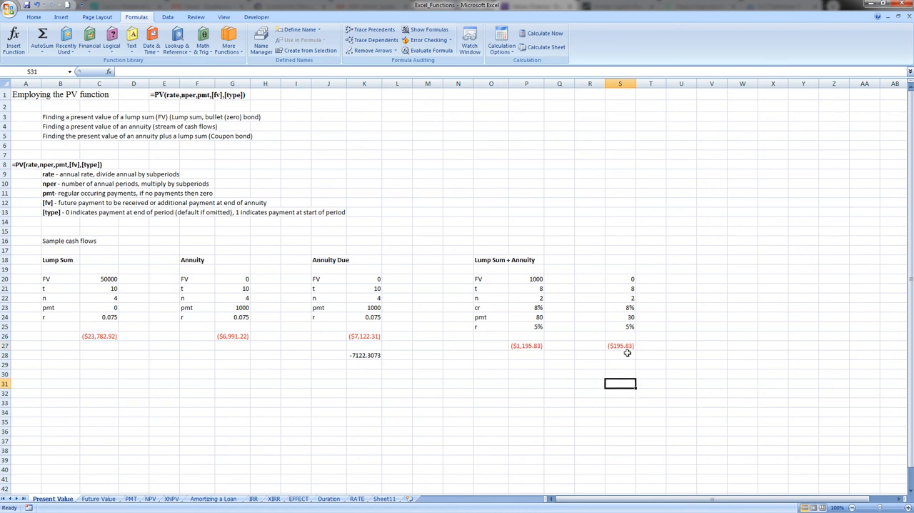
double_click(626, 346)
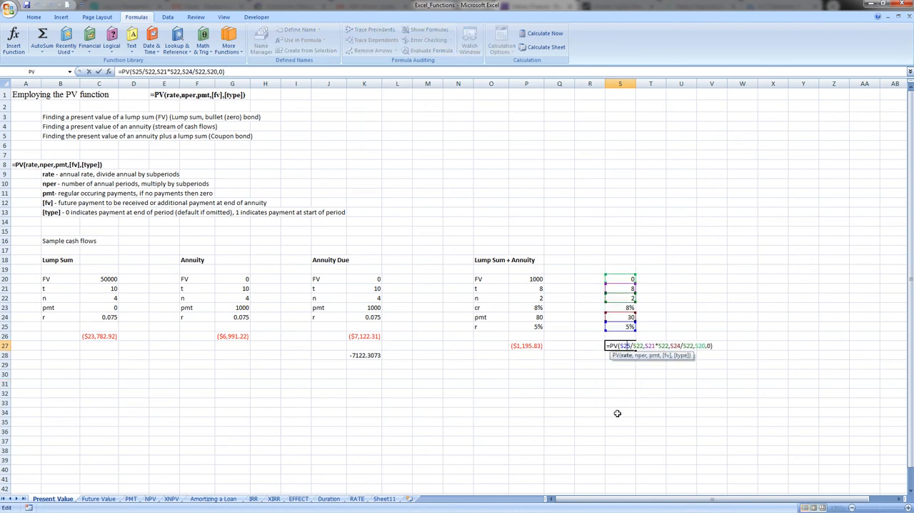
key(Return)
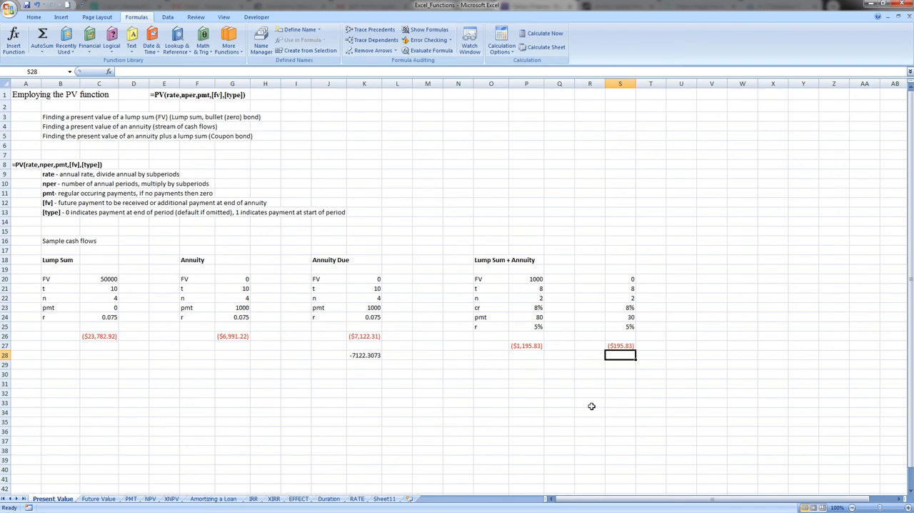
Start a PV formula in P30 and consult the function's help article on its syntax and arguments
click(511, 376)
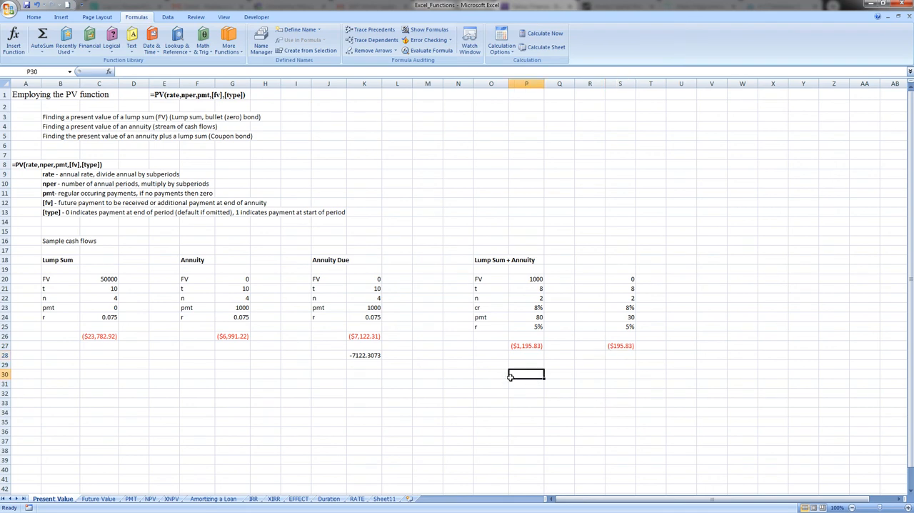
text(=PV()
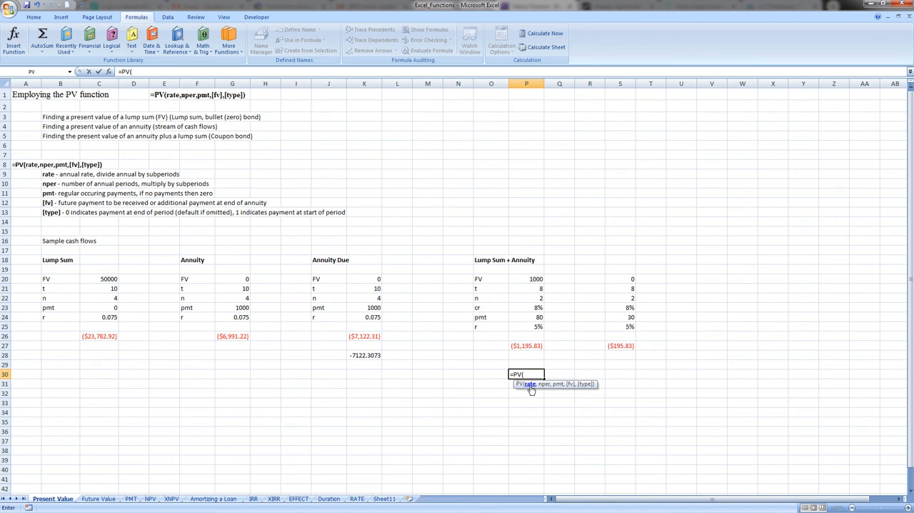
click(531, 385)
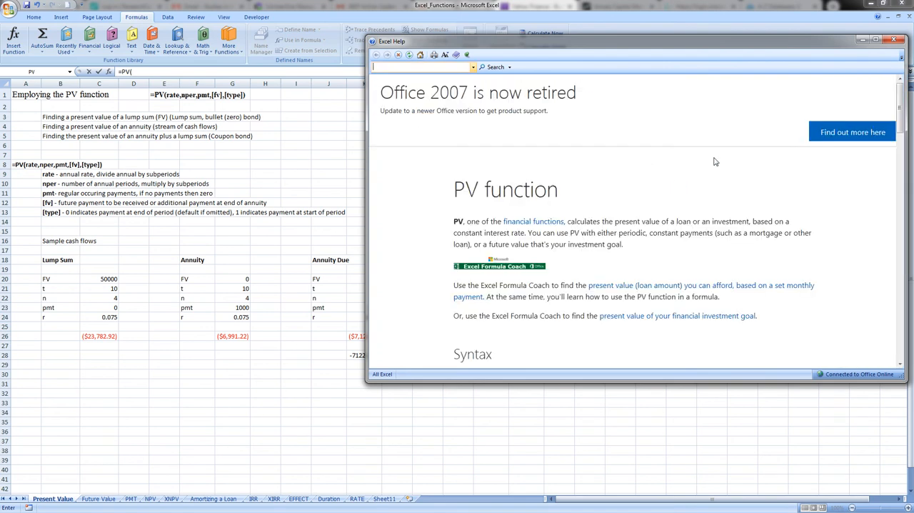
scroll(718, 175, down, 15)
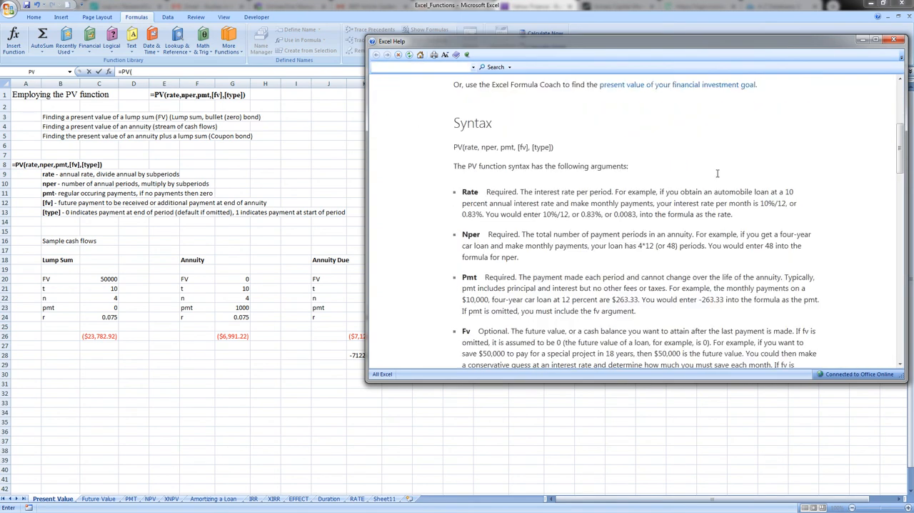
scroll(663, 165, up, 4)
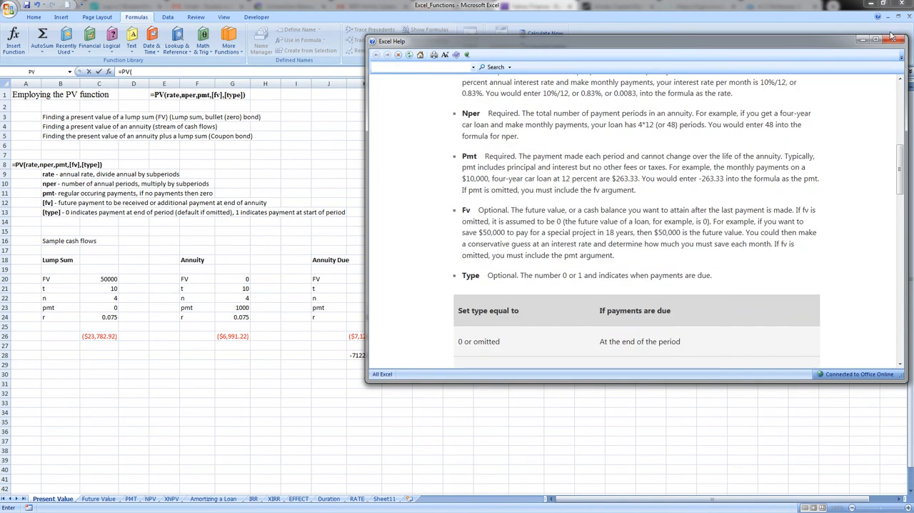
click(894, 41)
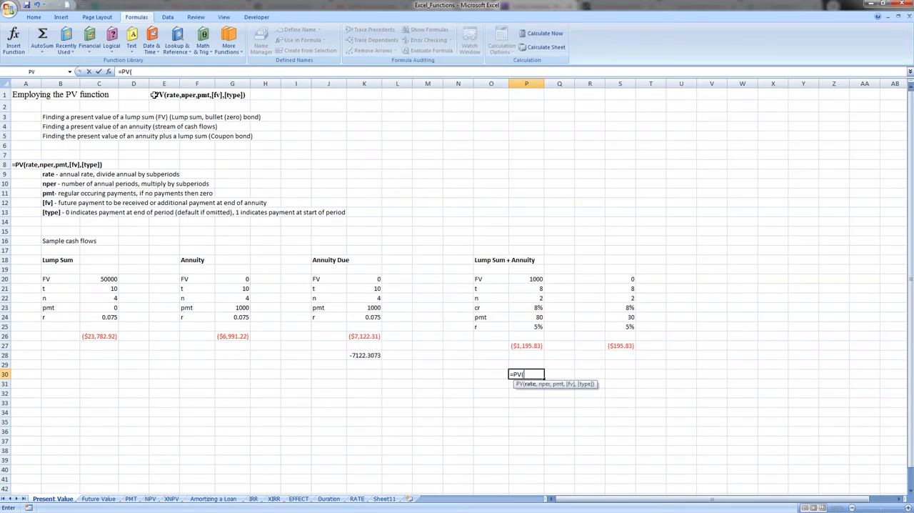
View the Function Arguments dialog for the PV formula in P30, and cancel the formula entry
click(109, 72)
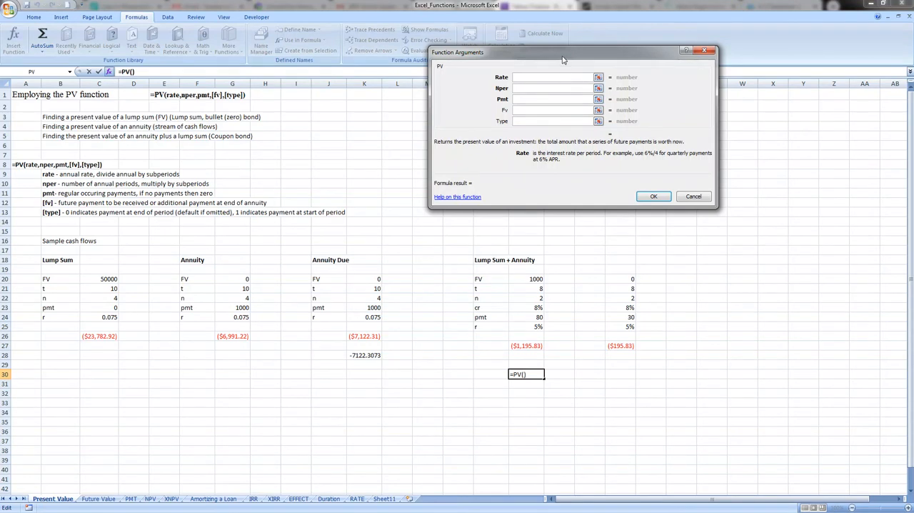
drag(568, 70, 589, 118)
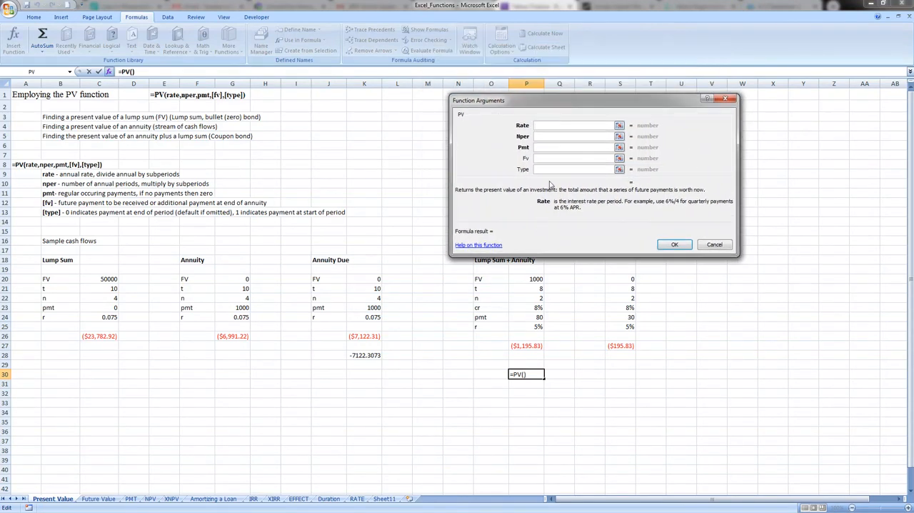
click(715, 245)
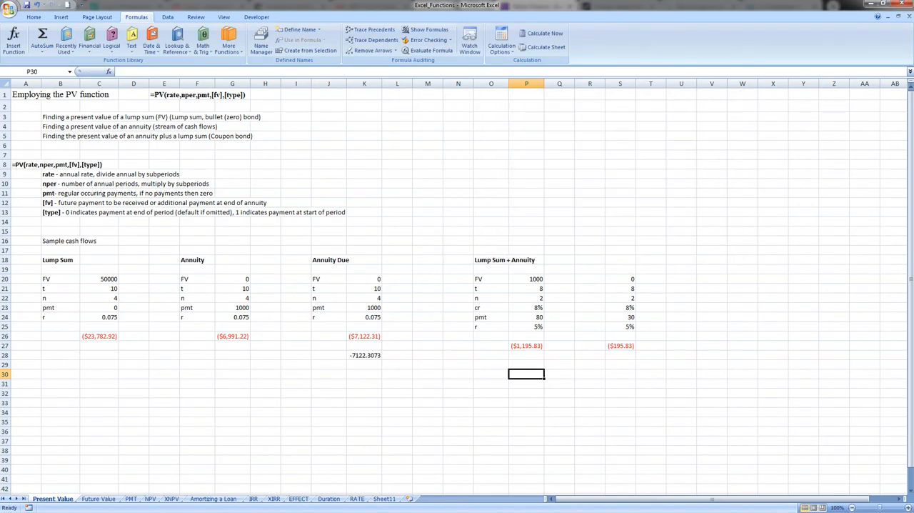